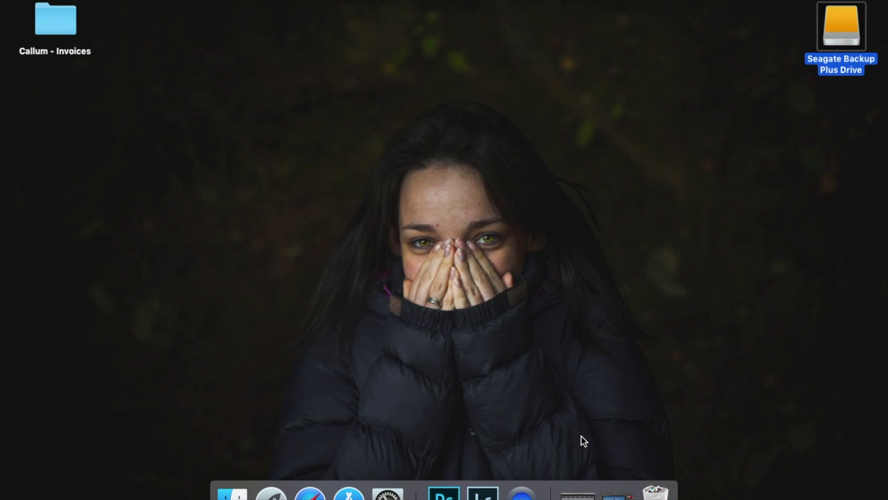
# Send the photo of the man on the car and the empty road photo (DSC02823.ARW) from Lightroom to Photoshop as layers of one document
pyautogui.click(577, 493)
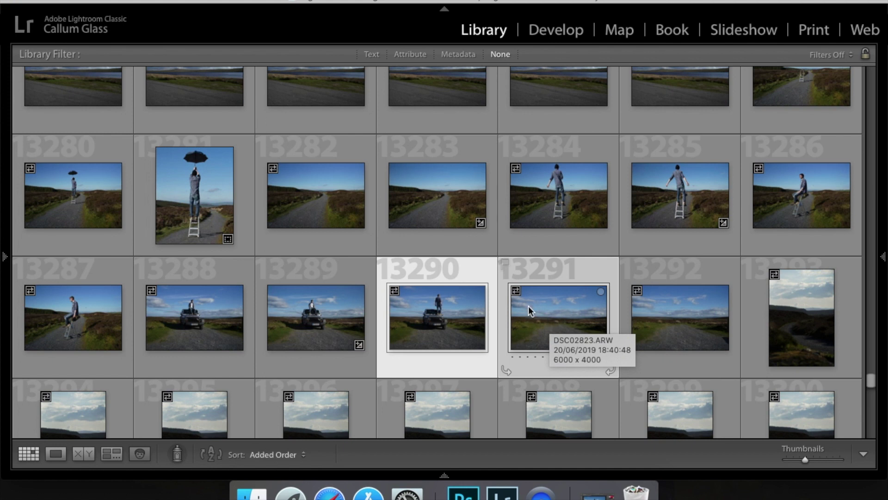
pyautogui.rightClick(523, 266)
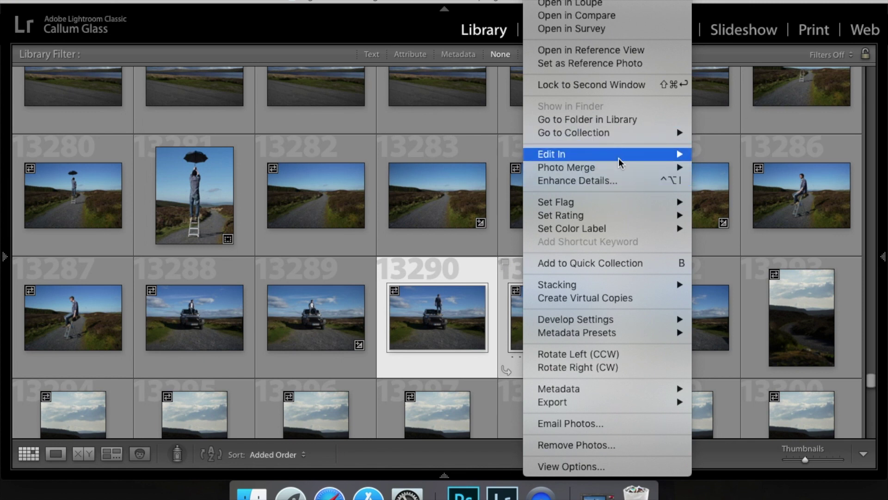
pyautogui.moveTo(625, 160)
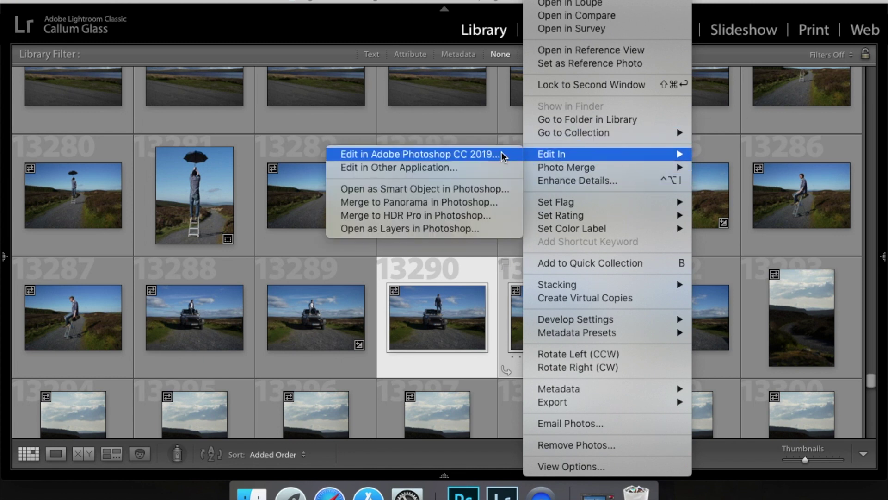
pyautogui.click(474, 229)
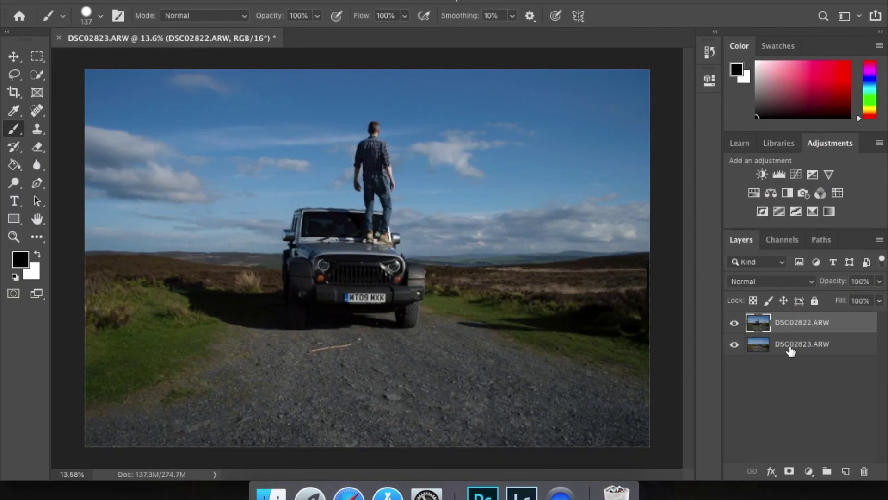
# Quick-select the man on the DSC02822.ARW layer and turn the selection into a layer mask
pyautogui.click(37, 75)
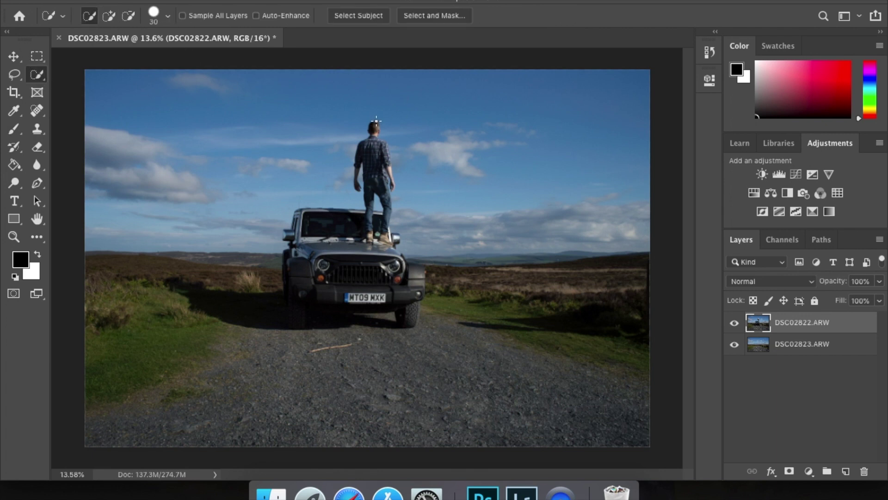
pyautogui.moveTo(373, 122)
pyautogui.mouseDown()
pyautogui.moveTo(372, 149)
pyautogui.moveTo(385, 149)
pyautogui.moveTo(395, 190)
pyautogui.moveTo(371, 172)
pyautogui.moveTo(357, 179)
pyautogui.moveTo(371, 234)
pyautogui.moveTo(374, 212)
pyautogui.moveTo(372, 238)
pyautogui.moveTo(390, 242)
pyautogui.mouseUp()
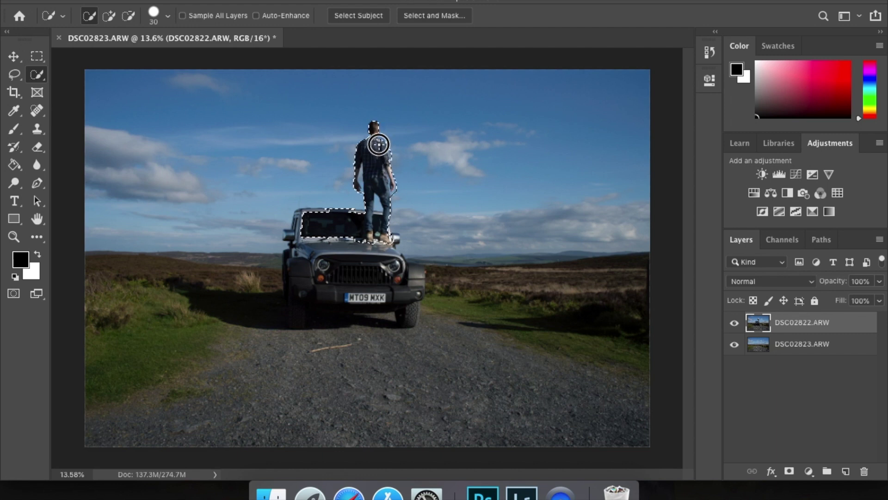
pyautogui.click(378, 144)
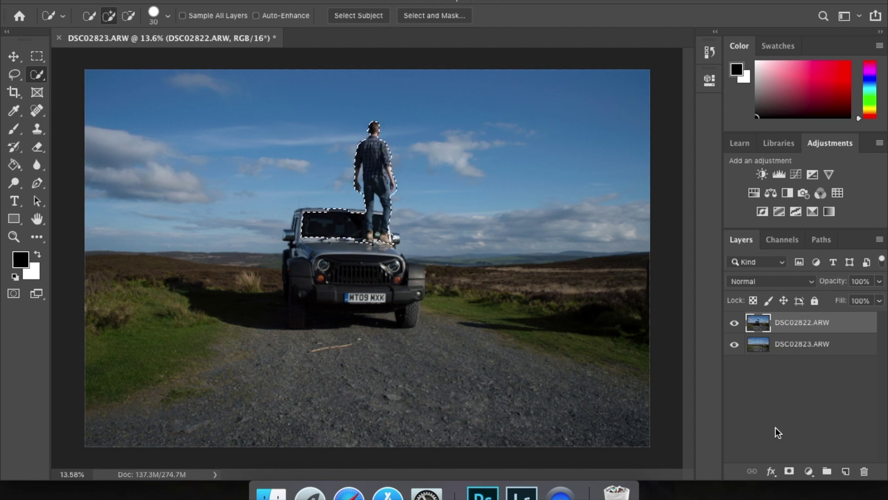
pyautogui.click(790, 471)
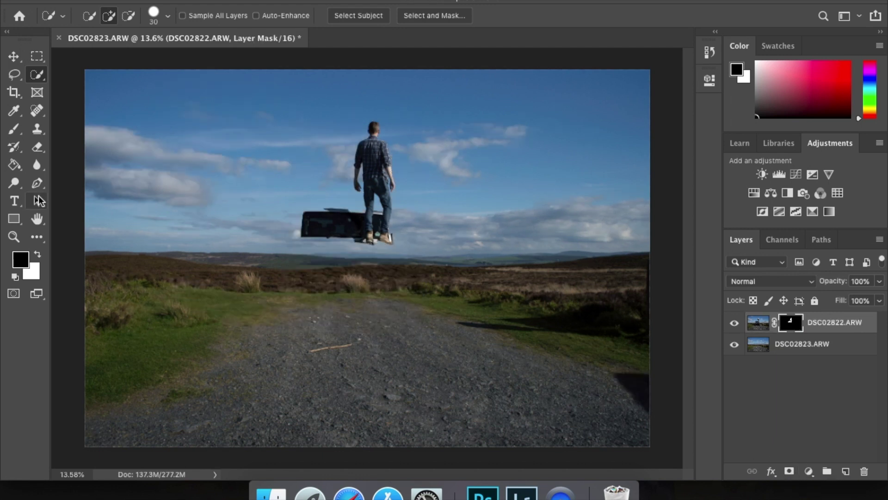
# Paint black on the mask with a 175 px brush to hide the windscreen beside the man's legs
pyautogui.click(14, 129)
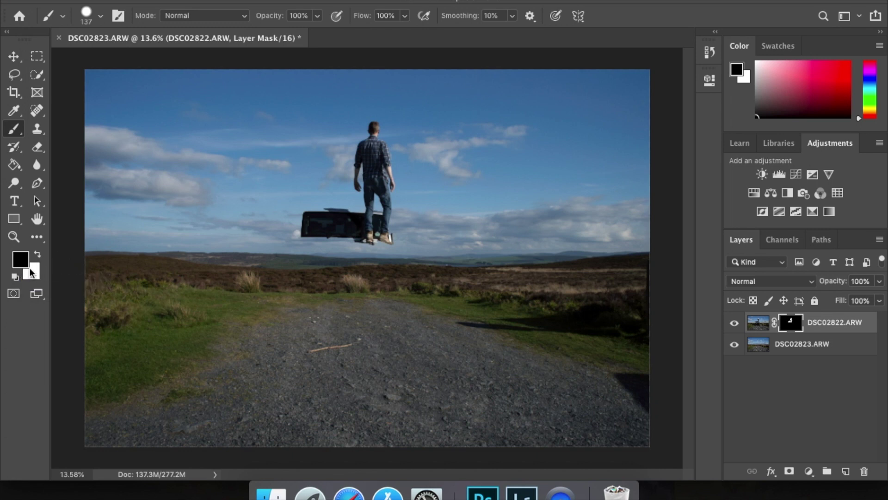
pyautogui.press('x')
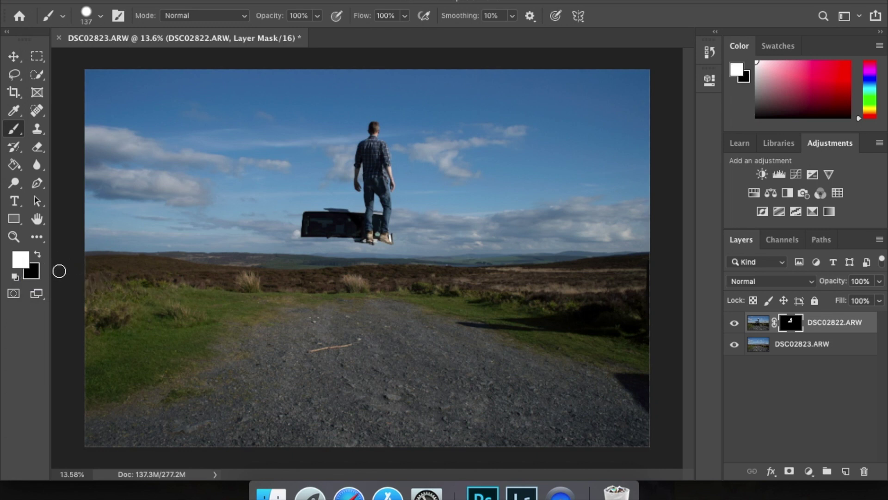
pyautogui.press('x')
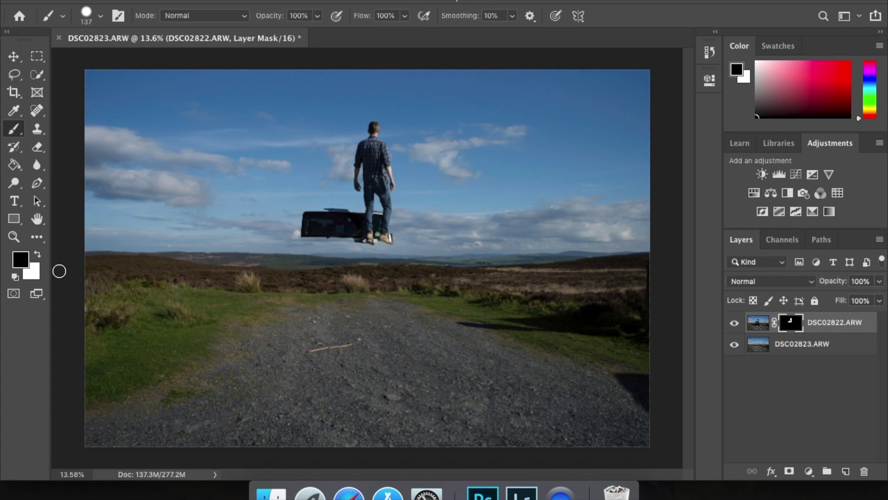
pyautogui.press('x')
pyautogui.press('x')
pyautogui.click(101, 19)
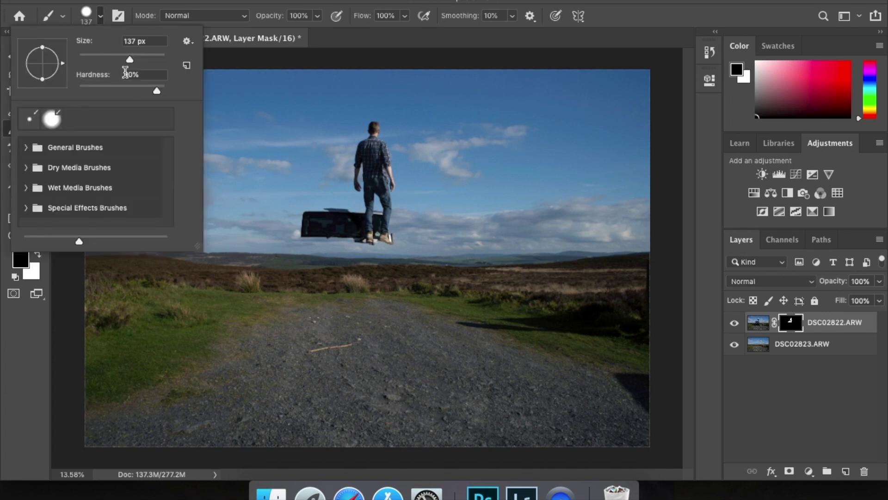
pyautogui.click(102, 18)
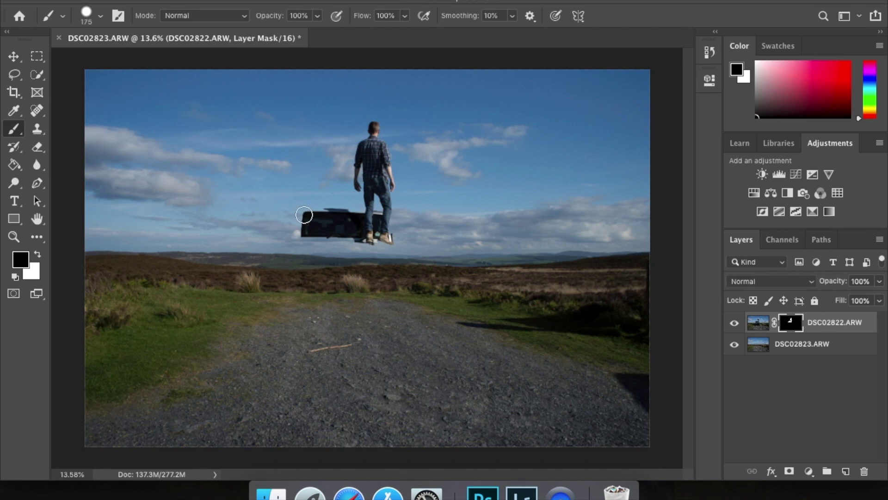
pyautogui.moveTo(304, 215)
pyautogui.mouseDown()
pyautogui.moveTo(304, 241)
pyautogui.moveTo(314, 204)
pyautogui.moveTo(321, 233)
pyautogui.moveTo(312, 219)
pyautogui.moveTo(304, 233)
pyautogui.moveTo(342, 212)
pyautogui.moveTo(336, 208)
pyautogui.moveTo(331, 244)
pyautogui.moveTo(343, 213)
pyautogui.moveTo(345, 237)
pyautogui.moveTo(351, 212)
pyautogui.moveTo(355, 244)
pyautogui.mouseUp()
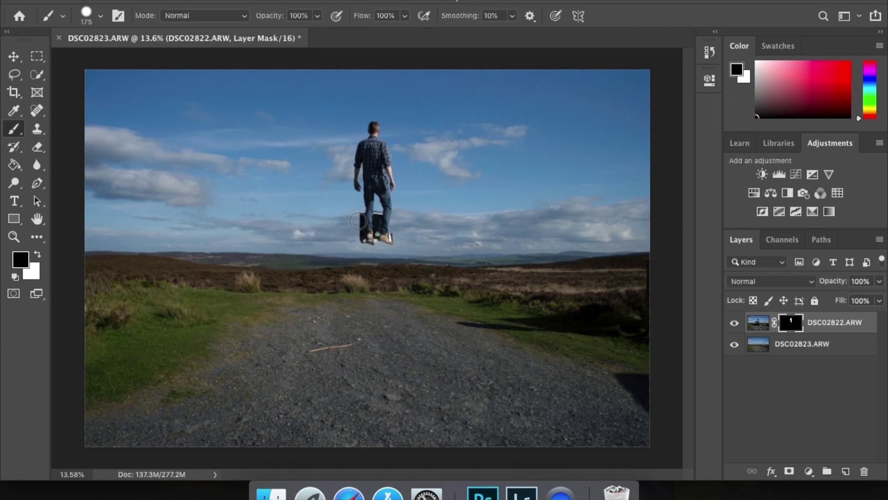
# Reduce the brush to 90 px and mask out the car remnants along the outer trouser leg and beneath the boots
pyautogui.scroll(10, 358, 221)
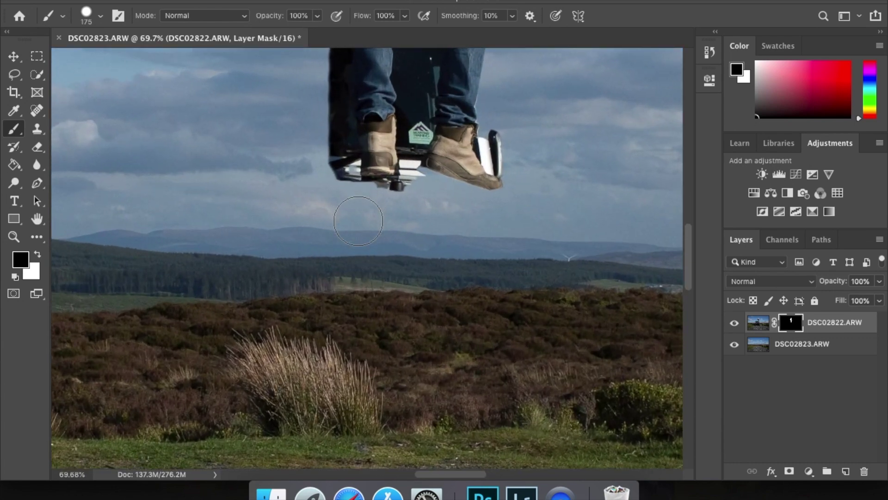
pyautogui.scroll(5, 358, 221)
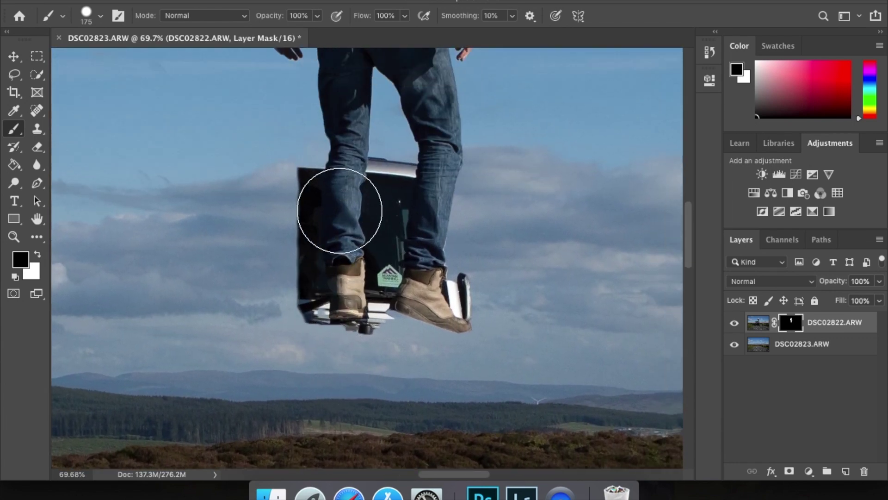
pyautogui.scroll(3, 339, 210)
pyautogui.press('[')
pyautogui.press('[')
pyautogui.press('[')
pyautogui.press('[')
pyautogui.moveTo(266, 132)
pyautogui.mouseDown()
pyautogui.moveTo(265, 121)
pyautogui.moveTo(264, 307)
pyautogui.moveTo(269, 337)
pyautogui.moveTo(274, 307)
pyautogui.moveTo(278, 353)
pyautogui.moveTo(313, 377)
pyautogui.moveTo(359, 373)
pyautogui.moveTo(357, 384)
pyautogui.moveTo(310, 376)
pyautogui.moveTo(323, 383)
pyautogui.moveTo(383, 373)
pyautogui.moveTo(413, 388)
pyautogui.moveTo(432, 356)
pyautogui.moveTo(421, 374)
pyautogui.mouseUp()
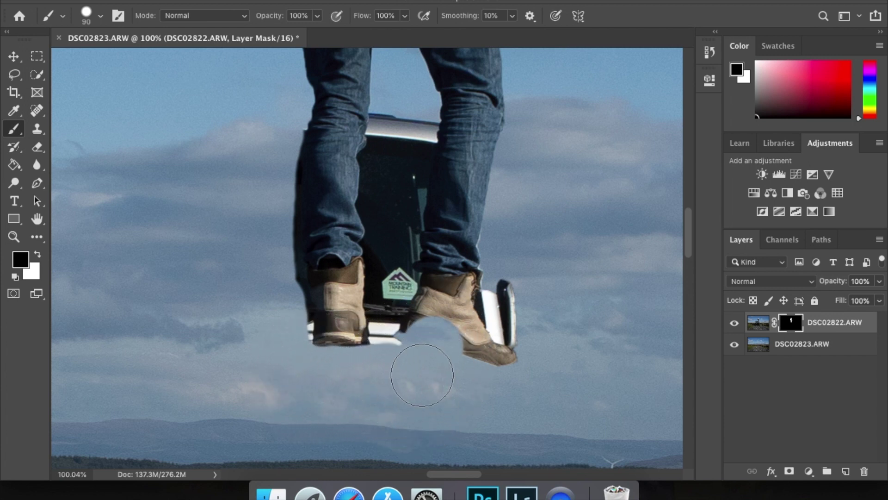
# Paint white on the mask to restore the missing sole and toe of the angled boot
pyautogui.press('x')
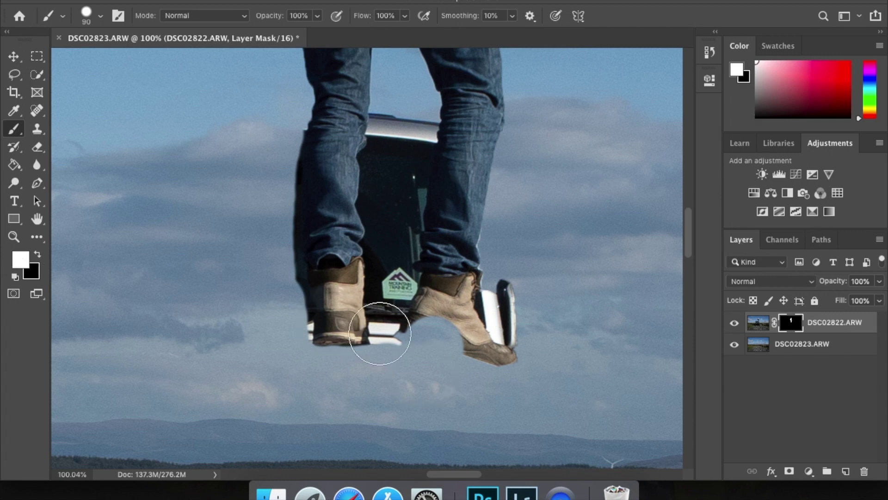
pyautogui.moveTo(425, 338); pyautogui.dragTo(456, 347)
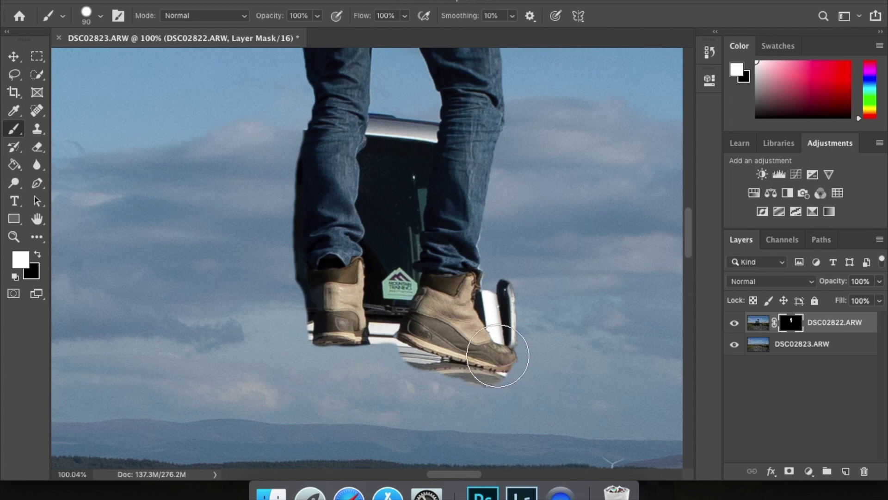
pyautogui.moveTo(506, 357); pyautogui.dragTo(515, 358)
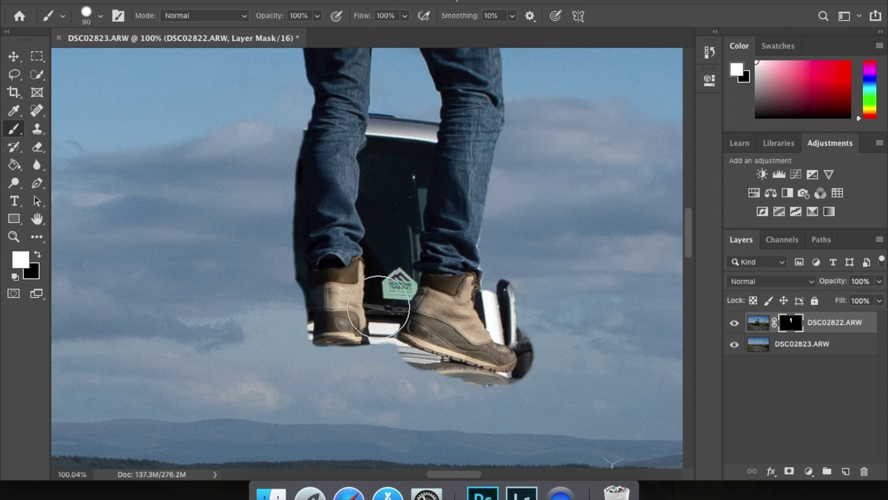
# Paint black on the mask with a brush reduced to 35 px to remove the car remnants around the boots' outer edges
pyautogui.press('x')
pyautogui.moveTo(390, 370)
pyautogui.mouseDown()
pyautogui.moveTo(388, 380)
pyautogui.moveTo(509, 403)
pyautogui.mouseUp()
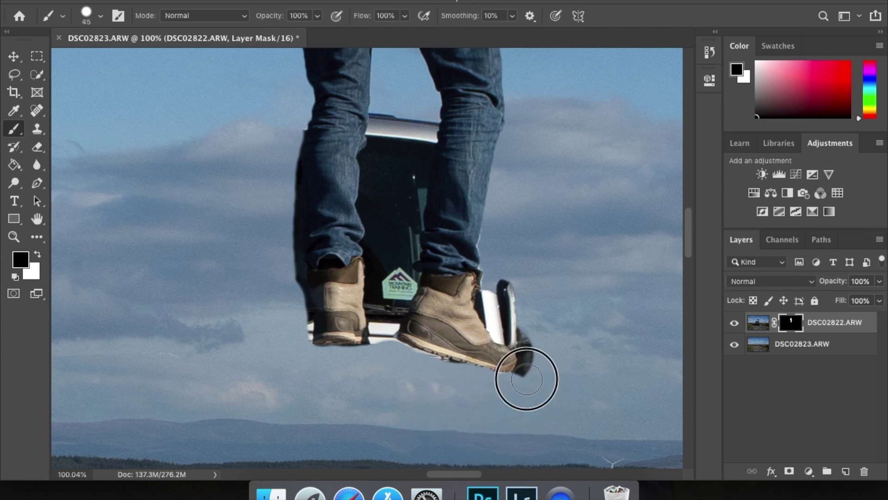
pyautogui.press('[')
pyautogui.press('[')
pyautogui.press('[')
pyautogui.press('[')
pyautogui.press('[')
pyautogui.click(290, 281)
pyautogui.moveTo(290, 280)
pyautogui.mouseDown()
pyautogui.moveTo(293, 142)
pyautogui.moveTo(301, 359)
pyautogui.mouseUp()
pyautogui.moveTo(531, 351)
pyautogui.mouseDown()
pyautogui.moveTo(492, 301)
pyautogui.moveTo(503, 327)
pyautogui.mouseUp()
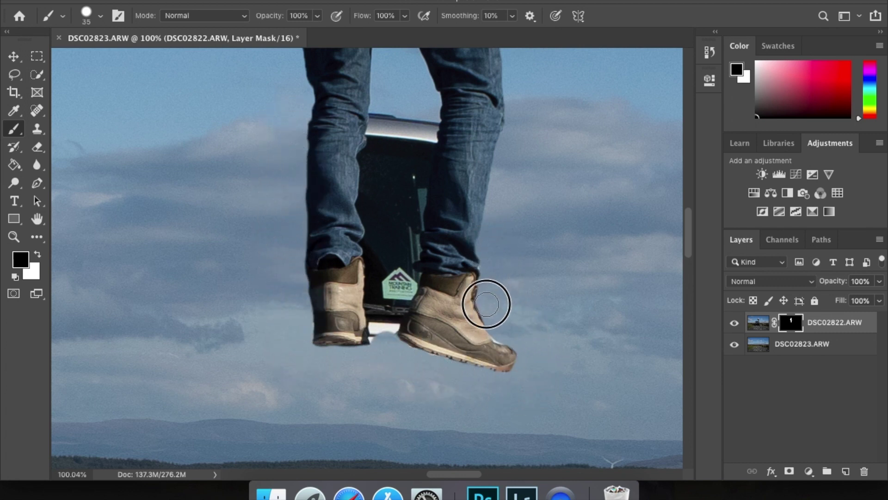
# Mask out the windscreen and bodywork between the man's legs, shrinking the brush to 7 px for the edges
pyautogui.press('[')
pyautogui.moveTo(438, 114)
pyautogui.mouseDown()
pyautogui.moveTo(402, 296)
pyautogui.moveTo(380, 337)
pyautogui.moveTo(376, 272)
pyautogui.moveTo(418, 133)
pyautogui.moveTo(381, 119)
pyautogui.moveTo(368, 247)
pyautogui.mouseUp()
pyautogui.press('[')
pyautogui.press('[')
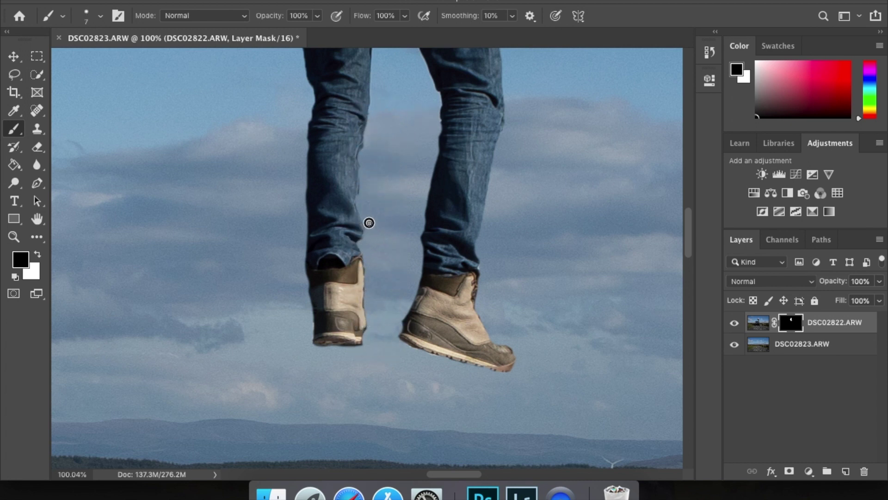
pyautogui.press('x')
pyautogui.press('x')
# Examine the masked man against the whole road and sky background
pyautogui.scroll(-5, 424, 241)
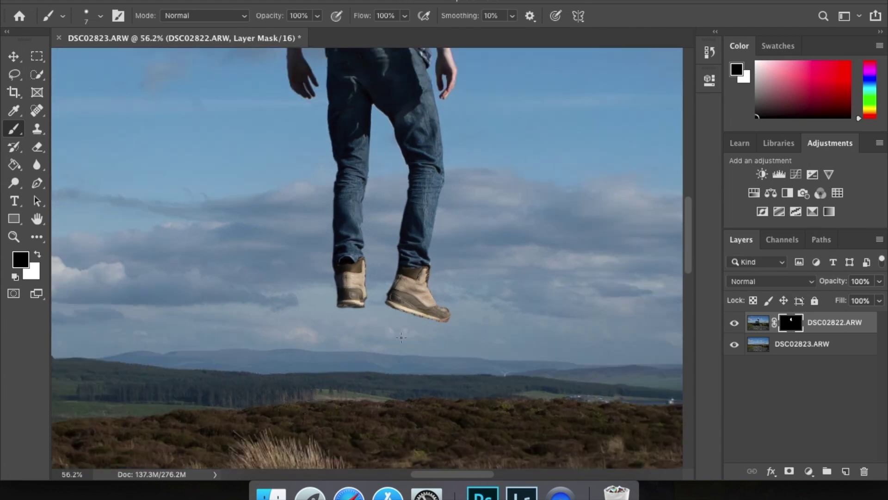
pyautogui.scroll(-6, 401, 337)
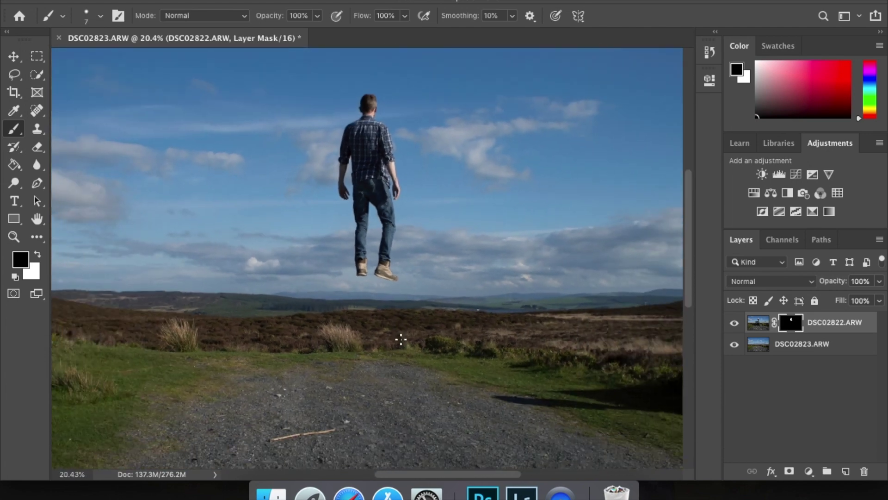
pyautogui.scroll(-2, 401, 340)
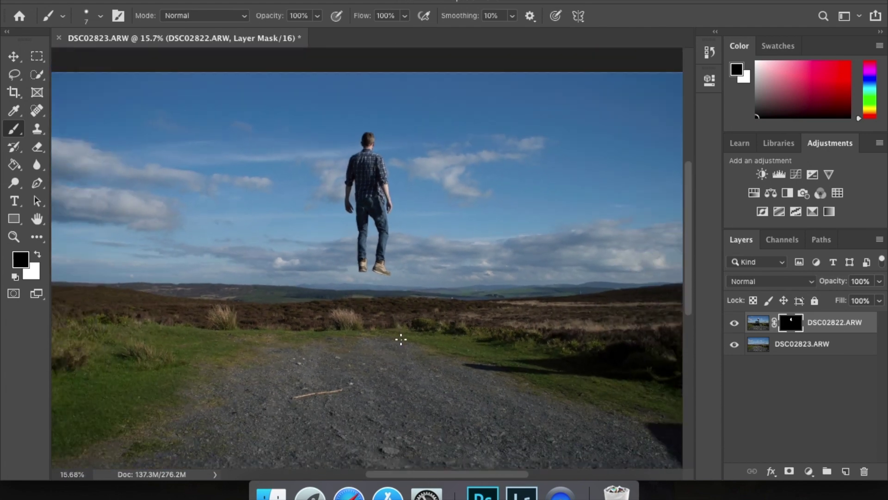
pyautogui.scroll(-3, 400, 340)
pyautogui.scroll(3, 401, 340)
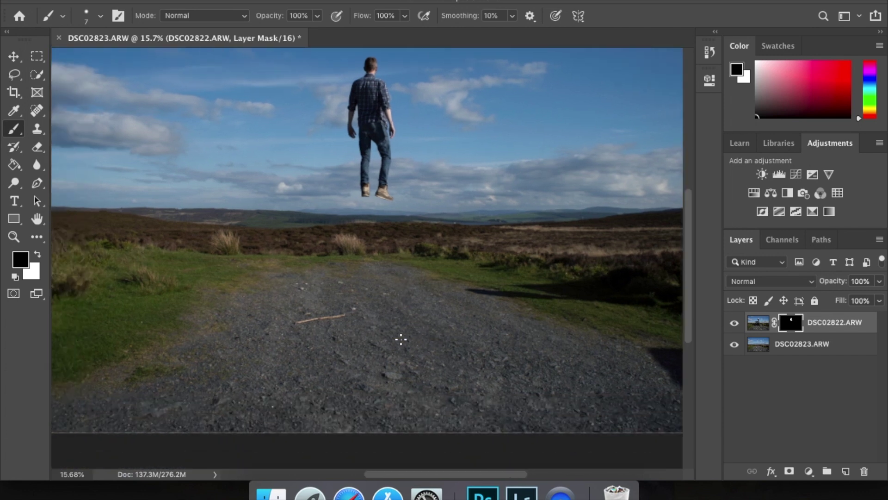
pyautogui.scroll(-1, 400, 339)
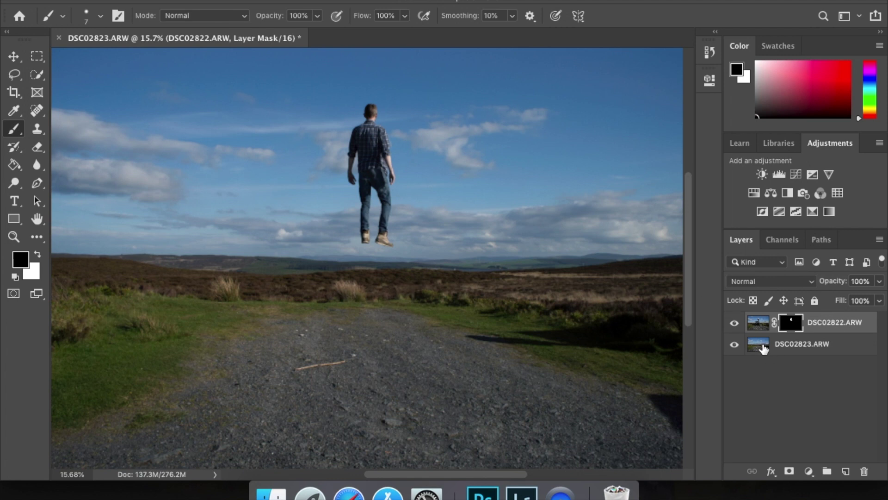
pyautogui.scroll(-2, 477, 336)
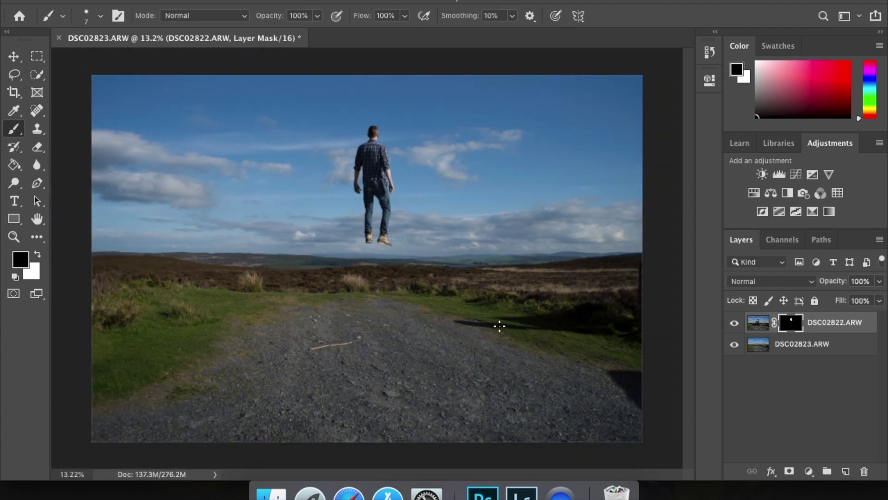
# Apply a Gaussian Blur with a radius of about 1.7 pixels to the DSC02823.ARW background layer
pyautogui.click(753, 346)
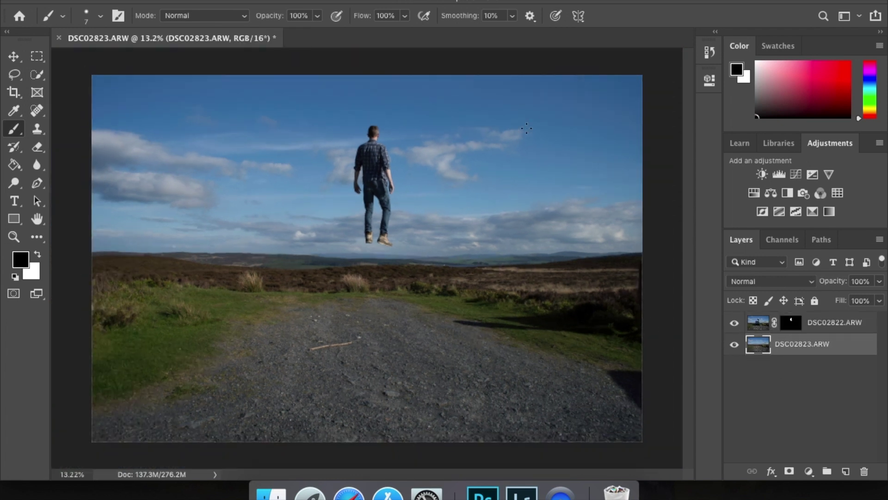
pyautogui.click(338, 1)
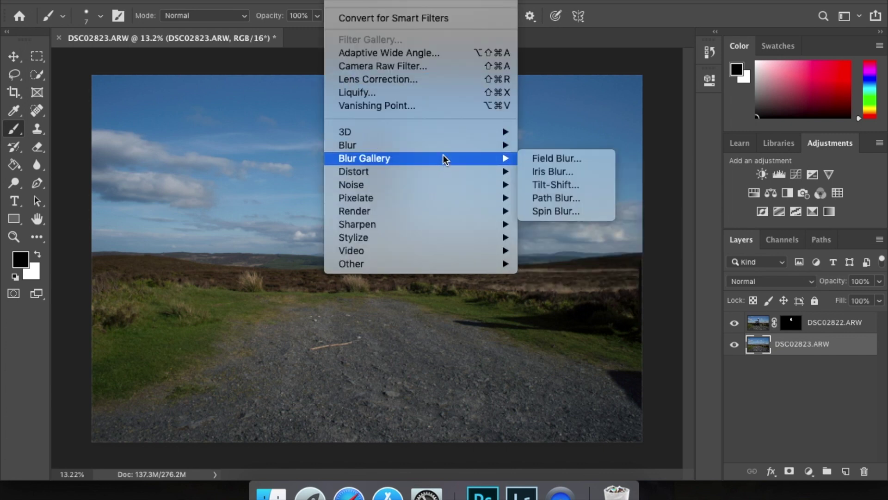
pyautogui.moveTo(445, 147)
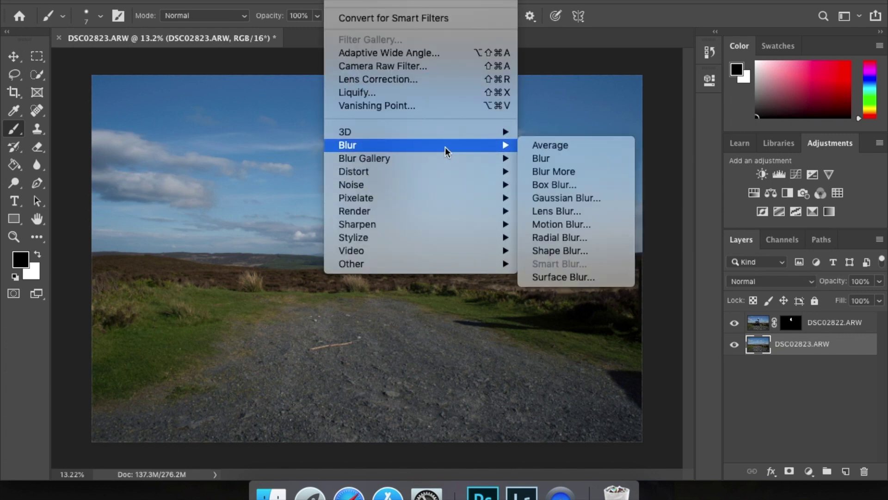
pyautogui.click(560, 198)
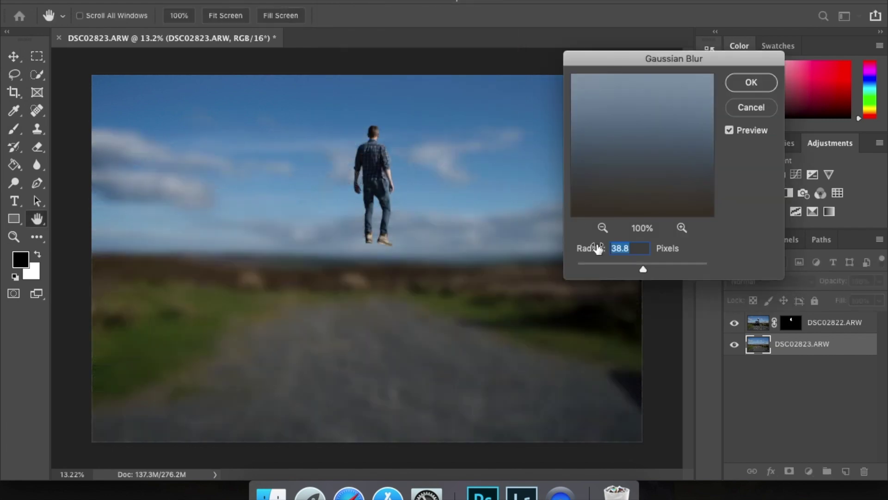
pyautogui.moveTo(646, 269); pyautogui.dragTo(589, 265)
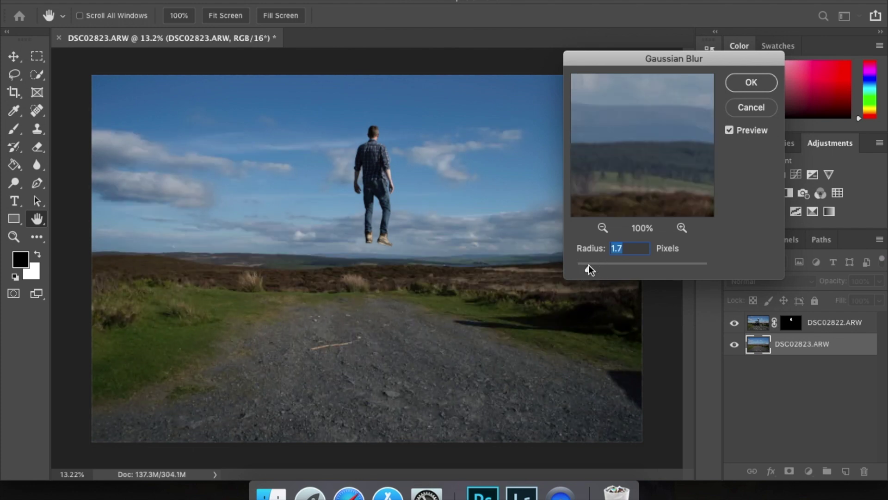
pyautogui.moveTo(589, 266); pyautogui.dragTo(590, 266)
pyautogui.click(749, 81)
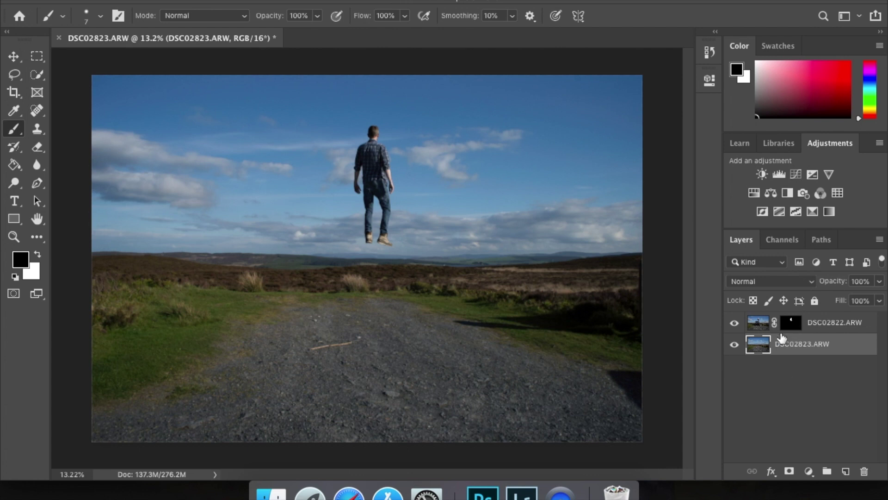
# Apply a Gaussian Blur with a radius of about 0.6 pixels to the image of the DSC02822.ARW layer, previewing it at the boot
pyautogui.click(758, 323)
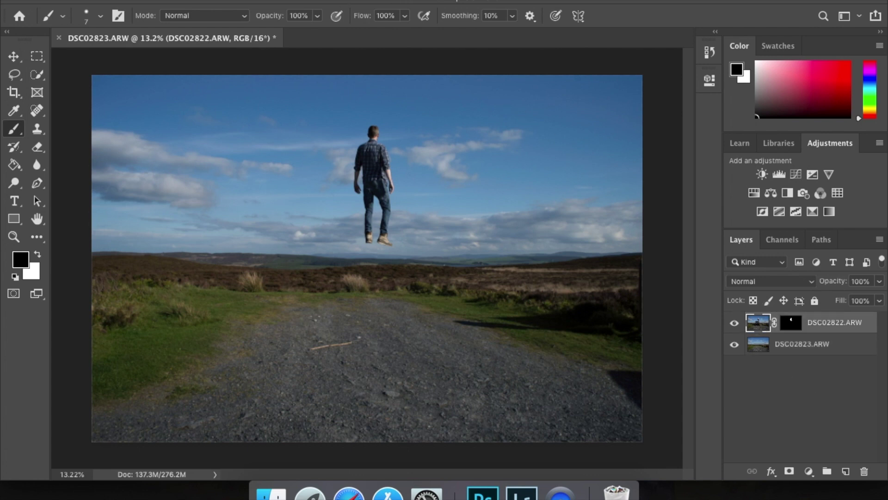
pyautogui.click(338, 1)
pyautogui.moveTo(470, 147)
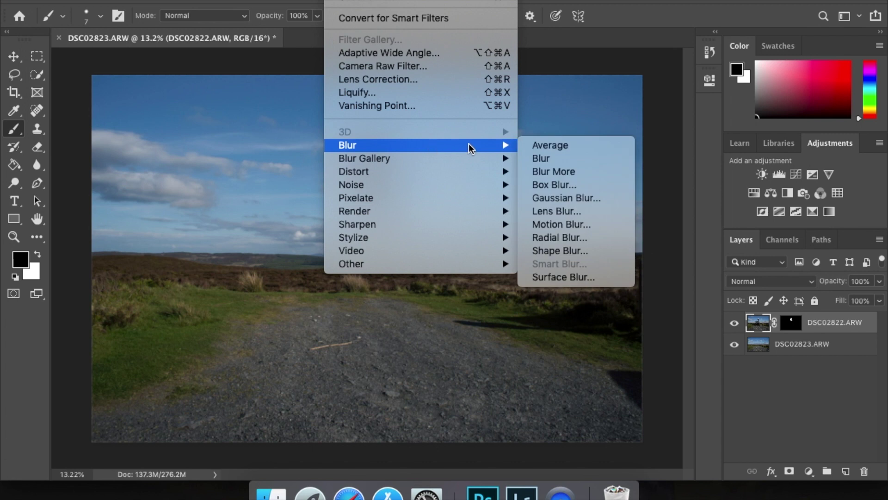
pyautogui.click(542, 198)
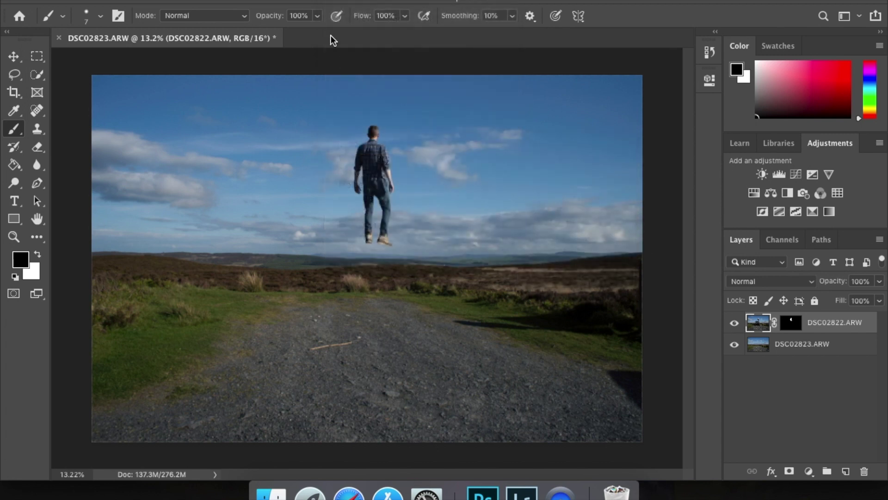
pyautogui.moveTo(590, 269); pyautogui.dragTo(583, 272)
pyautogui.moveTo(658, 97); pyautogui.dragTo(593, 200)
pyautogui.moveTo(659, 116); pyautogui.dragTo(610, 166)
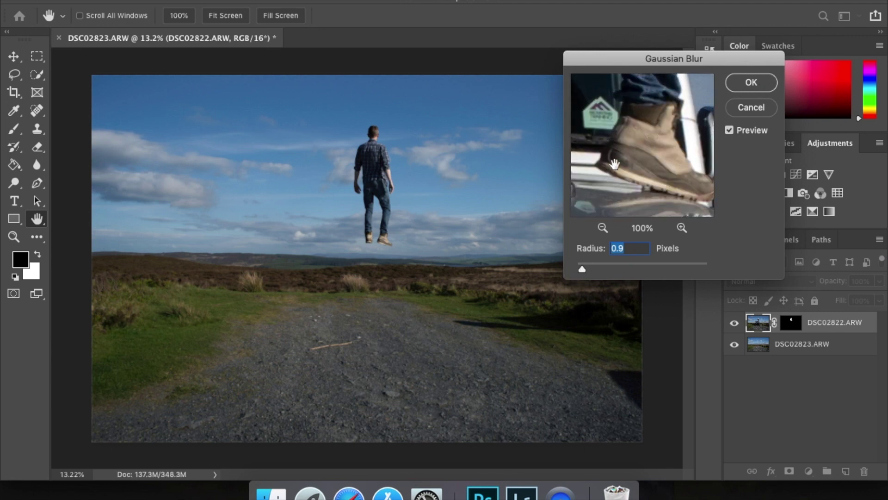
pyautogui.moveTo(676, 128); pyautogui.dragTo(662, 142)
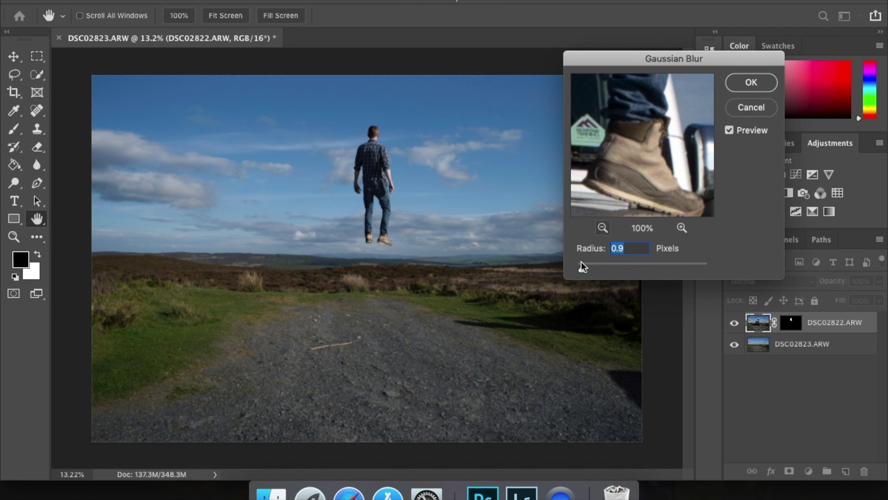
pyautogui.moveTo(582, 271); pyautogui.dragTo(583, 272)
pyautogui.click(742, 82)
pyautogui.press('b')
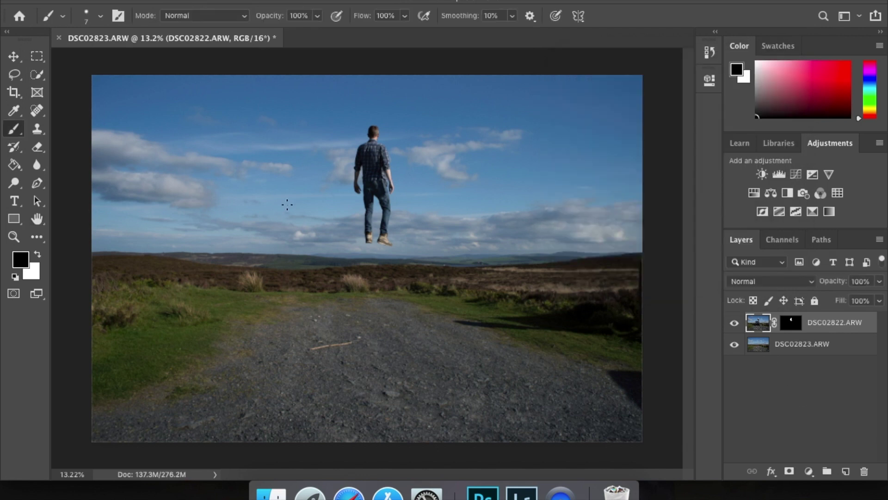
# Crop the image to a 4:5 portrait frame at full height around the floating man
pyautogui.click(15, 94)
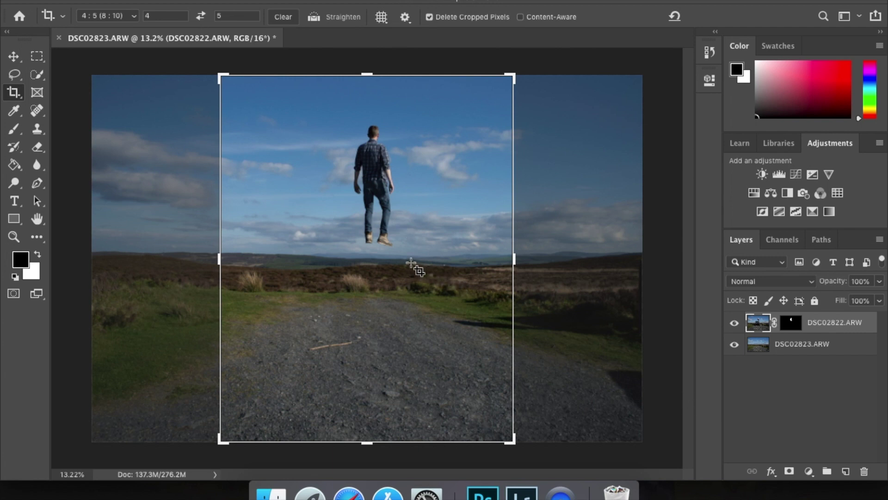
pyautogui.moveTo(378, 247); pyautogui.dragTo(384, 249)
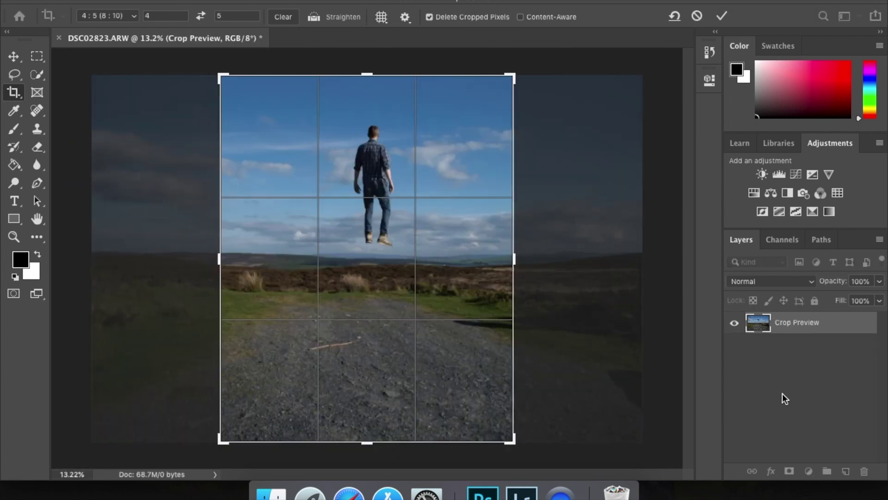
pyautogui.press('Return')
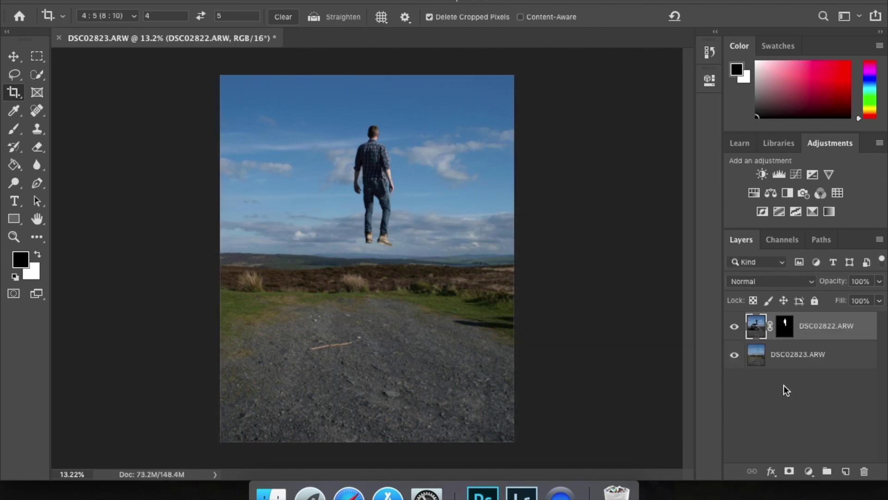
# Add a new layer above the man's layer and fill it with black
pyautogui.click(845, 471)
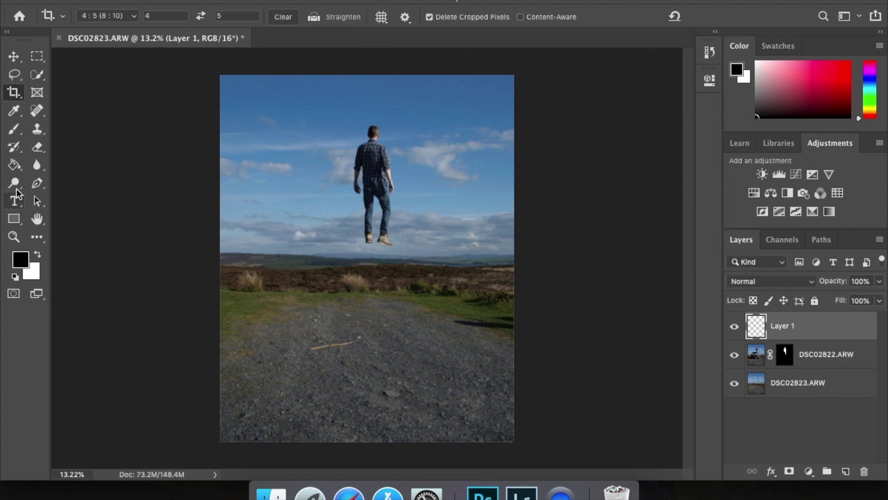
pyautogui.click(14, 165)
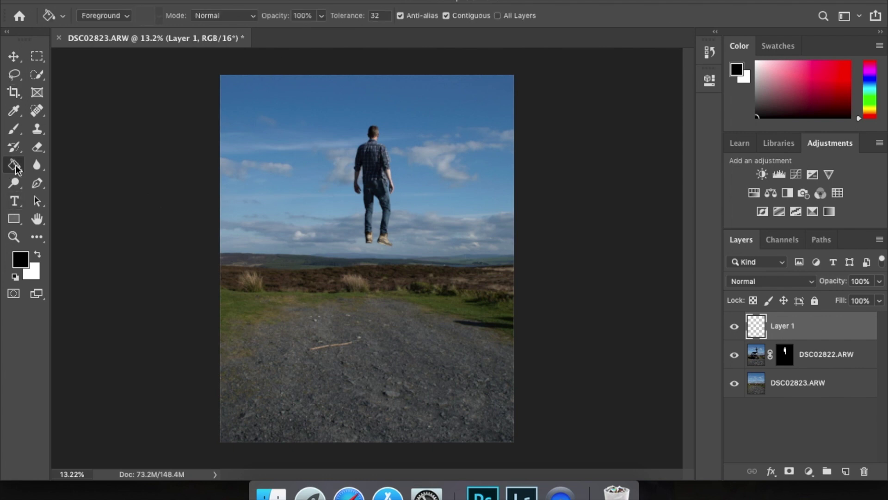
pyautogui.click(297, 256)
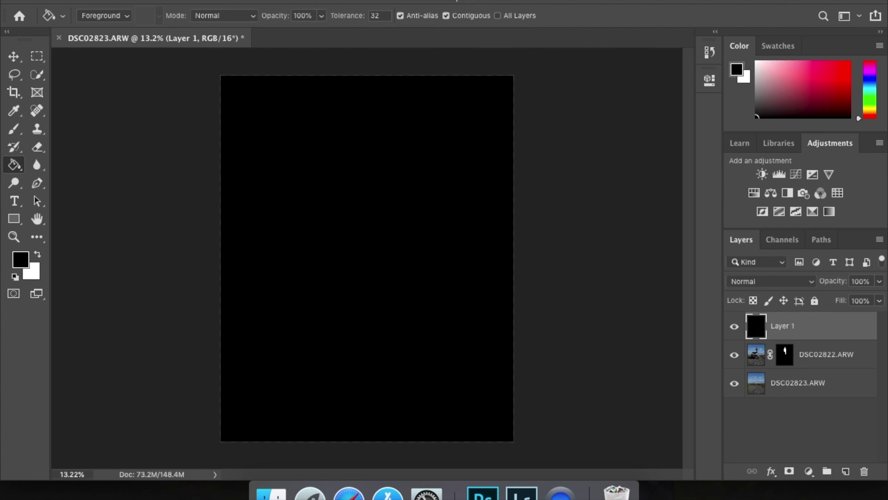
# Start a Lens Flare render on the black layer and place the flare's centre in the middle of the frame
pyautogui.click(335, 1)
pyautogui.moveTo(446, 213)
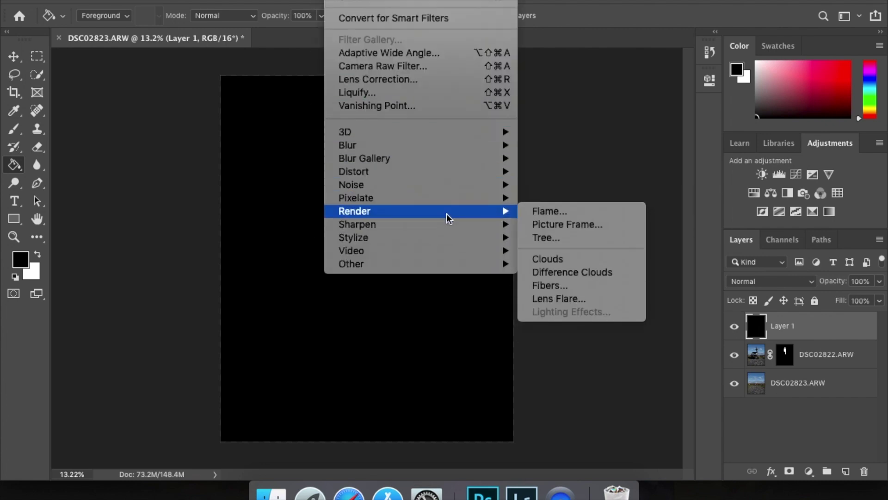
pyautogui.click(564, 298)
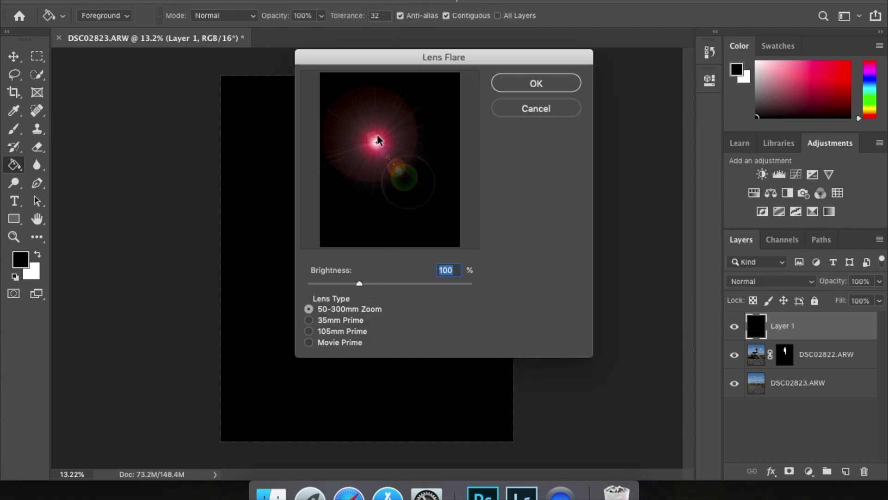
pyautogui.moveTo(376, 144); pyautogui.dragTo(390, 160)
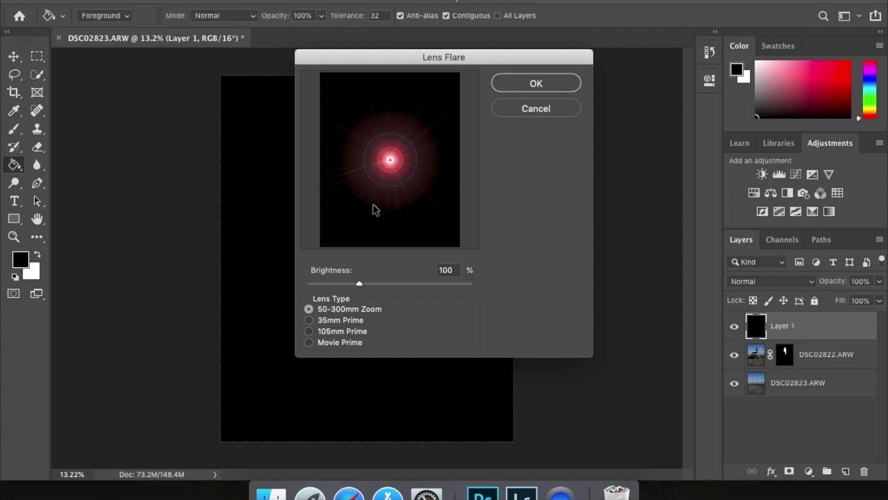
# Set the lens flare's brightness to 80% with the 105mm Prime lens type and apply it
pyautogui.doubleClick(448, 270)
pyautogui.write('1080')
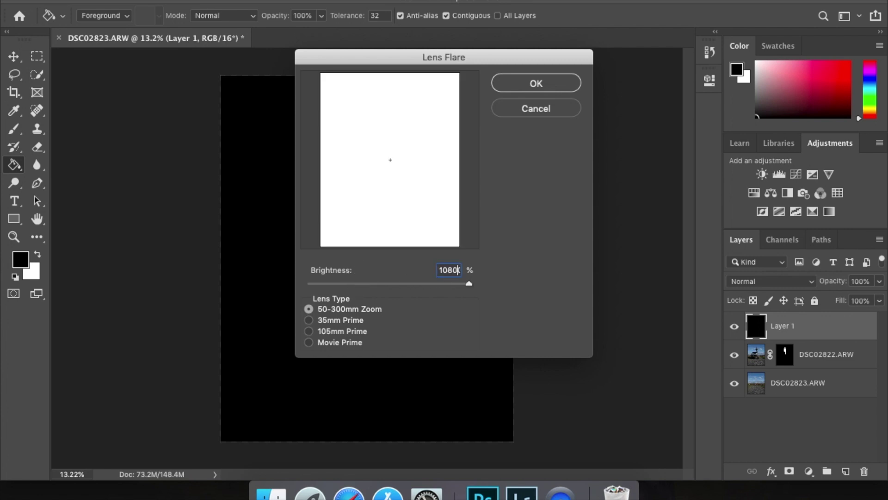
pyautogui.press('BackSpace')
pyautogui.press('BackSpace')
pyautogui.press('BackSpace')
pyautogui.press('BackSpace')
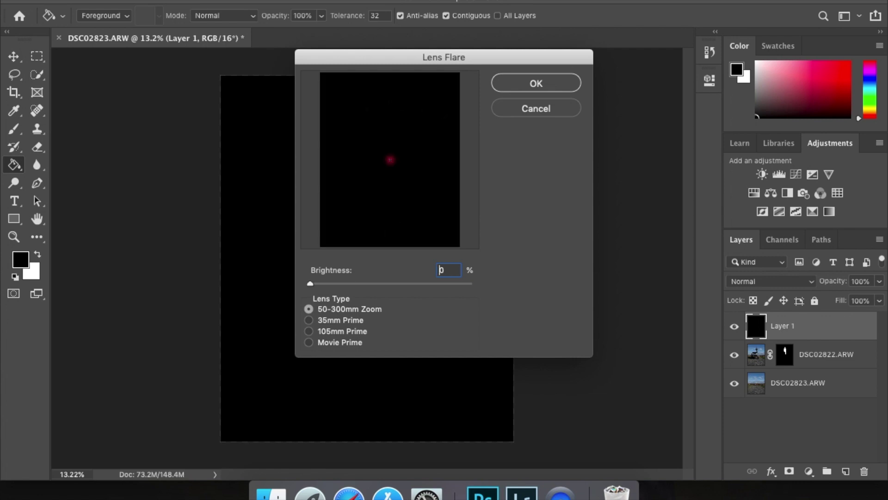
pyautogui.write('80')
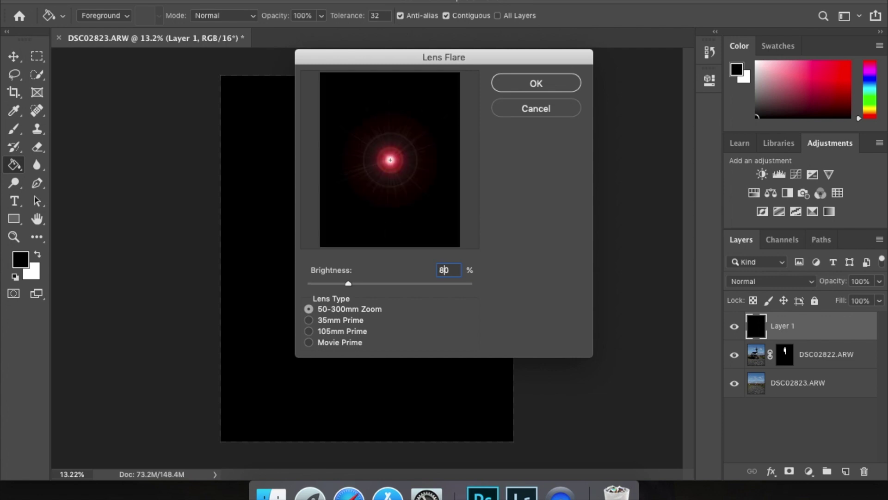
pyautogui.click(309, 331)
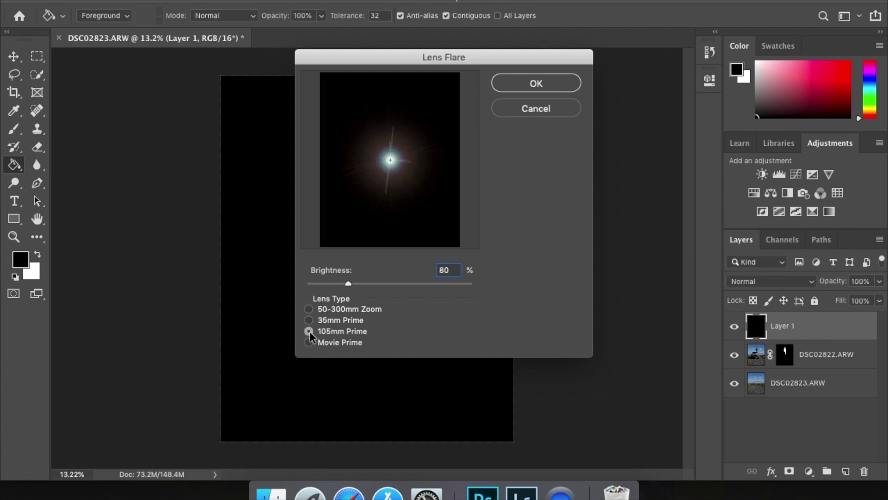
pyautogui.click(528, 84)
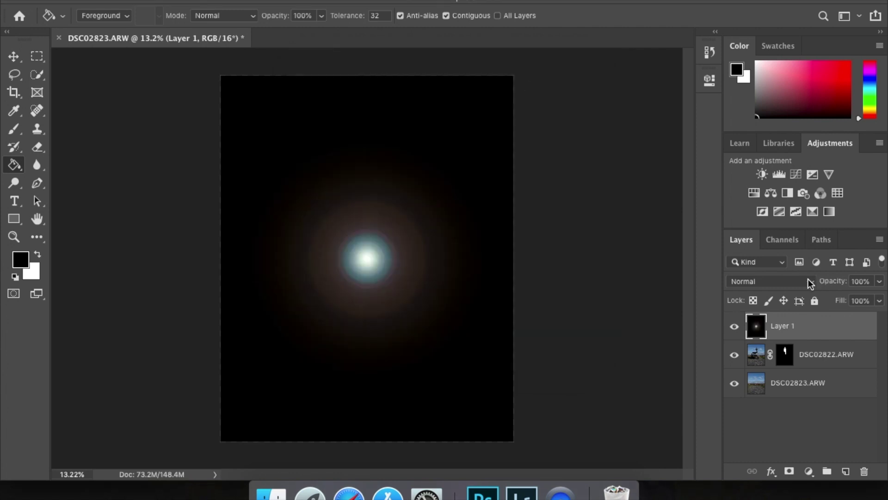
# Set the flare layer's blend mode to Screen and move the flare into the sky at the photo's right edge
pyautogui.click(805, 283)
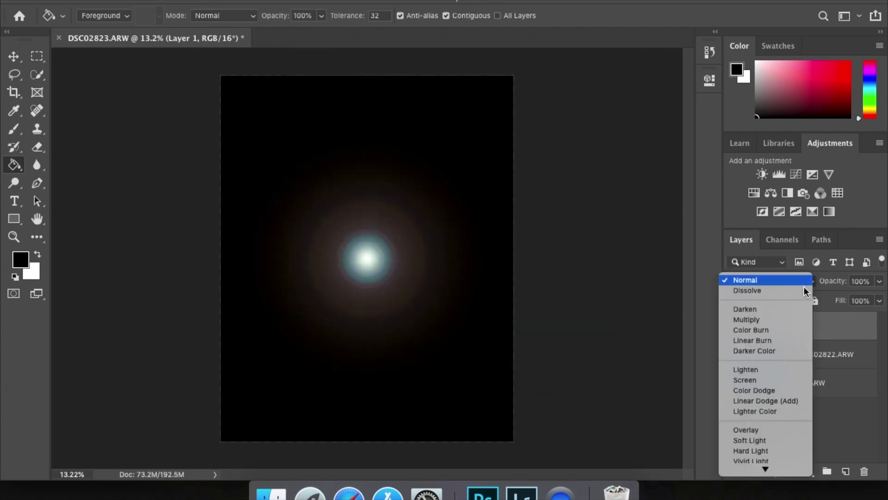
pyautogui.click(776, 380)
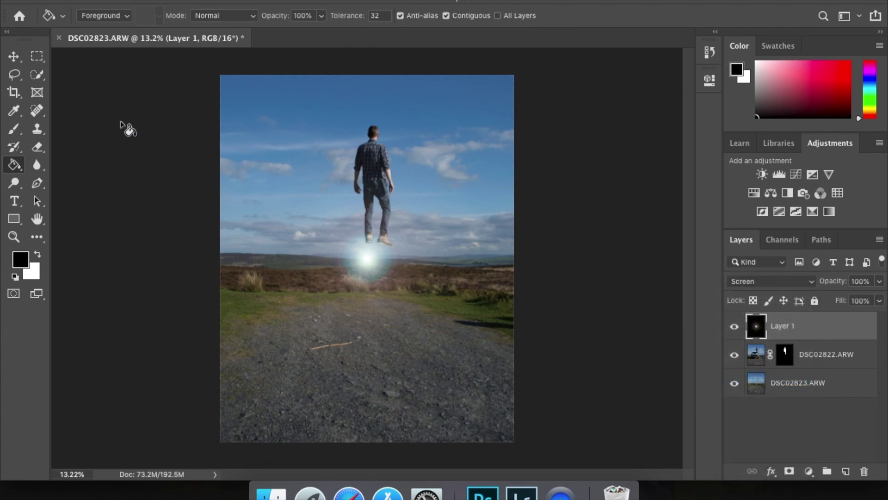
pyautogui.click(14, 56)
pyautogui.moveTo(369, 264); pyautogui.dragTo(512, 177)
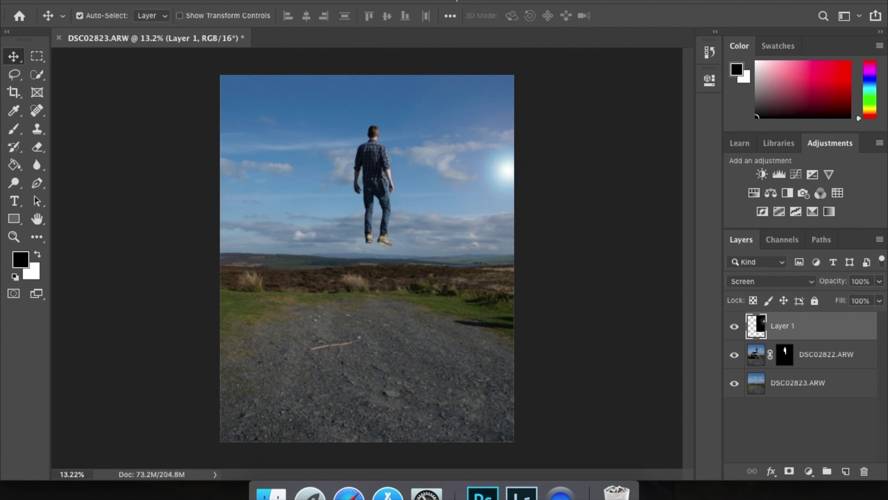
# Apply a Gaussian Blur with a radius of 8 pixels to the flare layer
pyautogui.click(338, 0)
pyautogui.moveTo(507, 146)
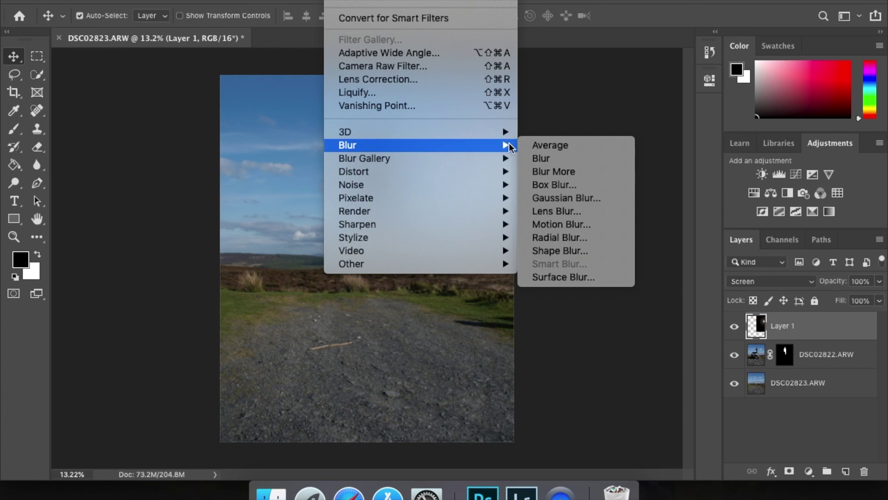
pyautogui.click(539, 200)
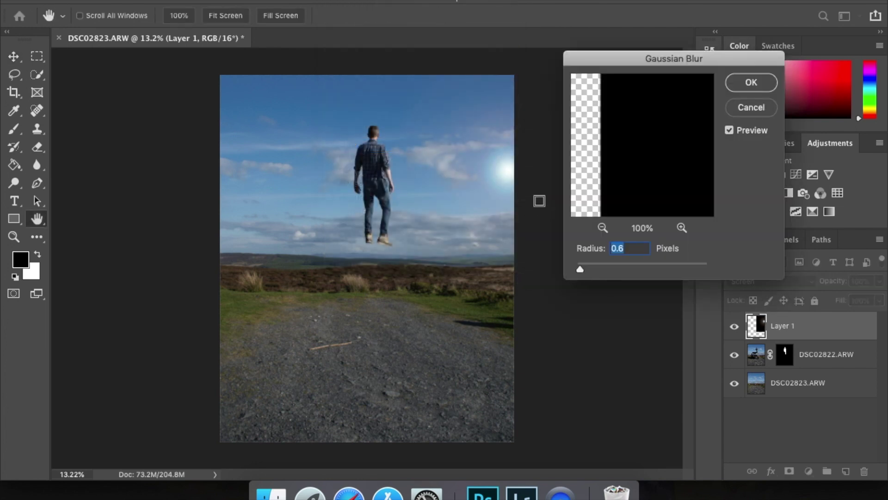
pyautogui.write('8')
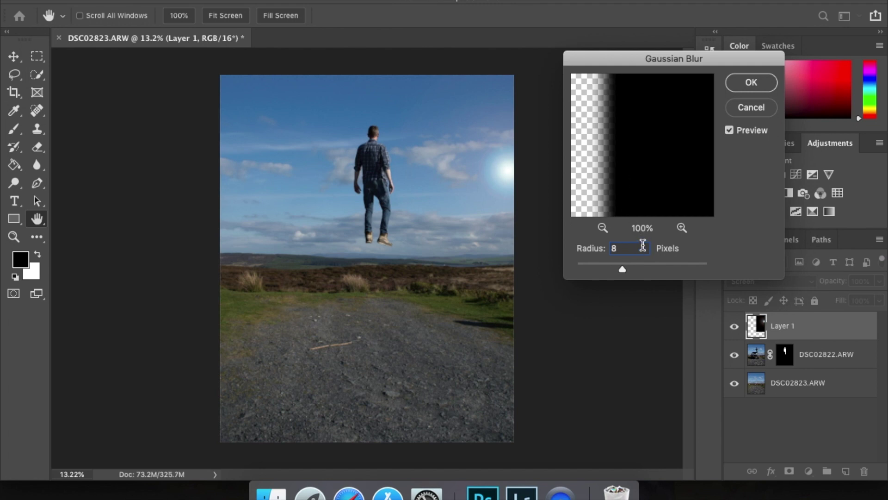
pyautogui.click(745, 84)
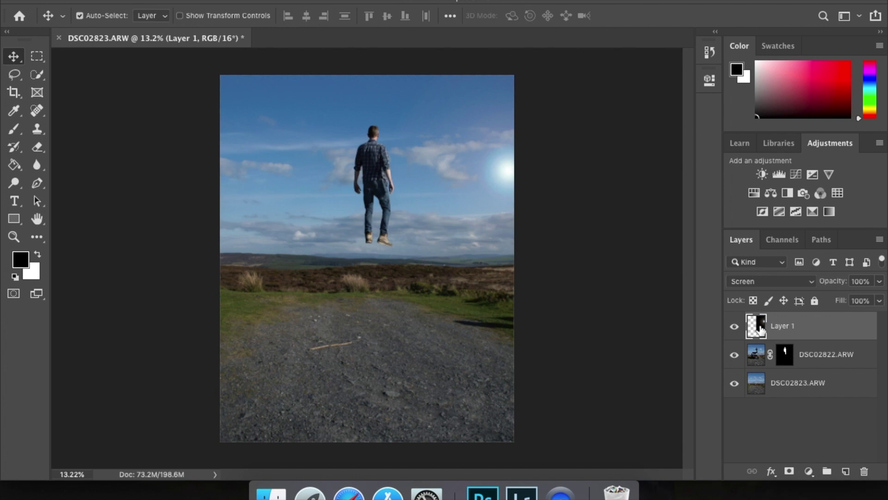
# Add a Vibrance adjustment layer above the flare with vibrance -21 and saturation -5
pyautogui.click(809, 472)
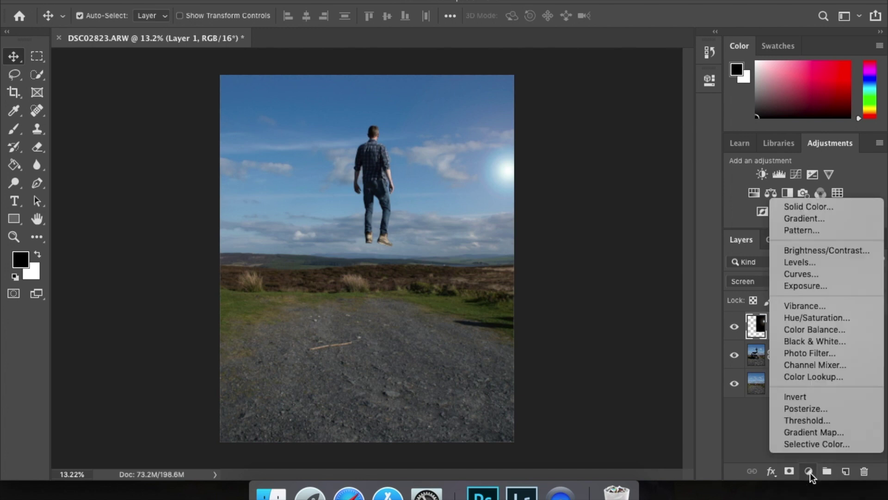
pyautogui.click(846, 308)
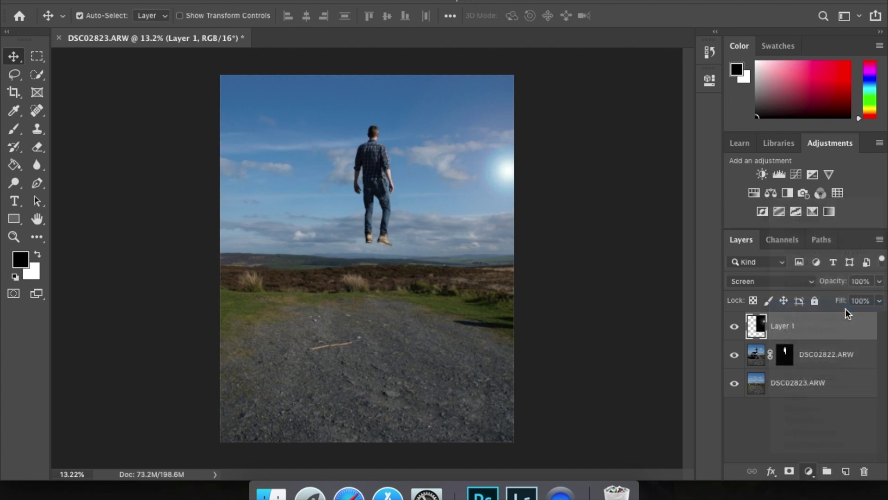
pyautogui.moveTo(591, 72); pyautogui.dragTo(673, 82)
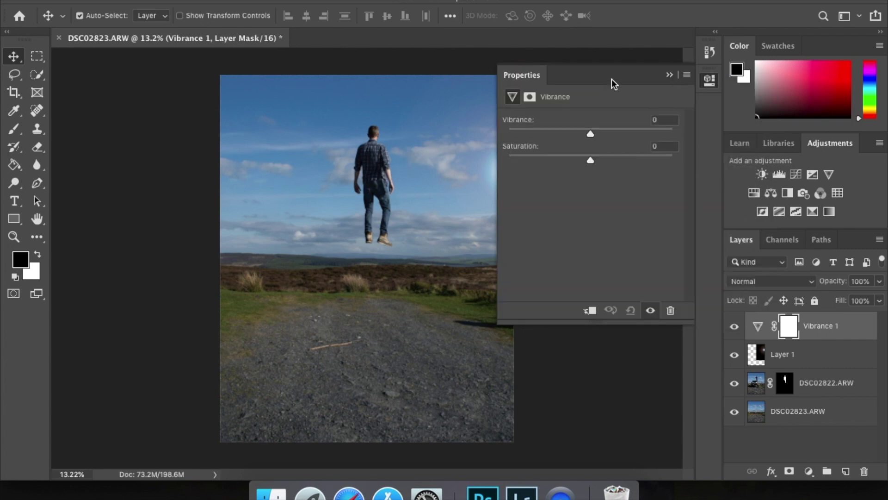
pyautogui.moveTo(590, 135); pyautogui.dragTo(573, 134)
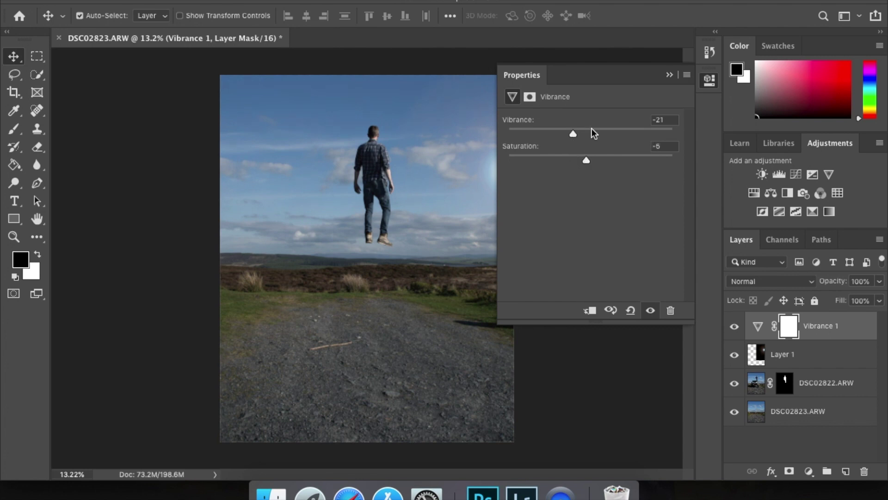
pyautogui.click(669, 75)
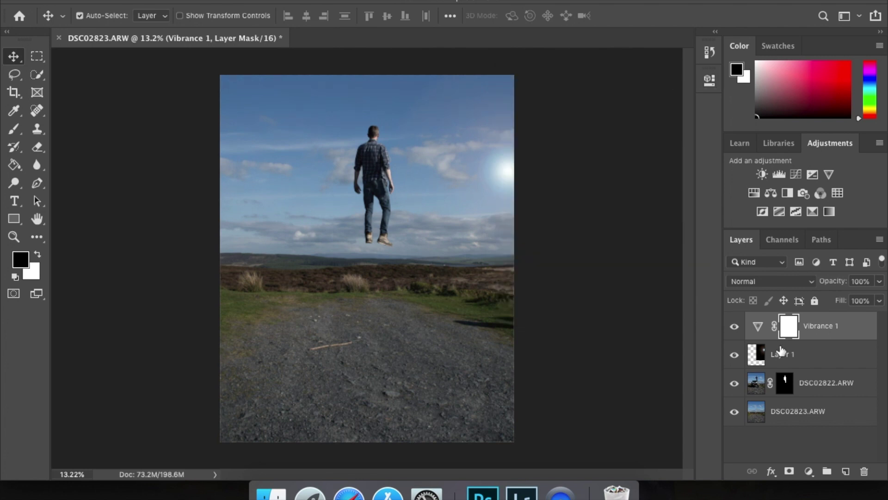
# Add a Hue/Saturation adjustment layer with hue -12 and clip it to the Vibrance layer below
pyautogui.click(810, 471)
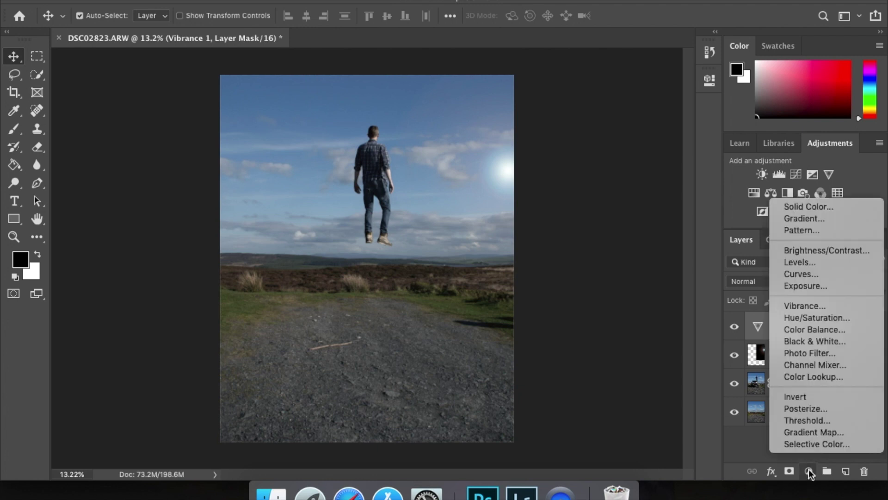
pyautogui.click(833, 317)
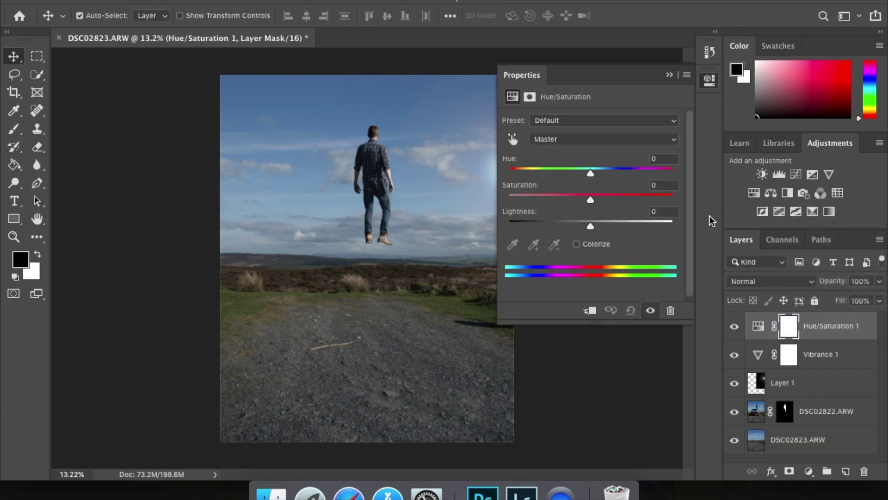
pyautogui.moveTo(593, 173)
pyautogui.mouseDown()
pyautogui.moveTo(574, 172)
pyautogui.moveTo(582, 173)
pyautogui.mouseUp()
pyautogui.click(589, 310)
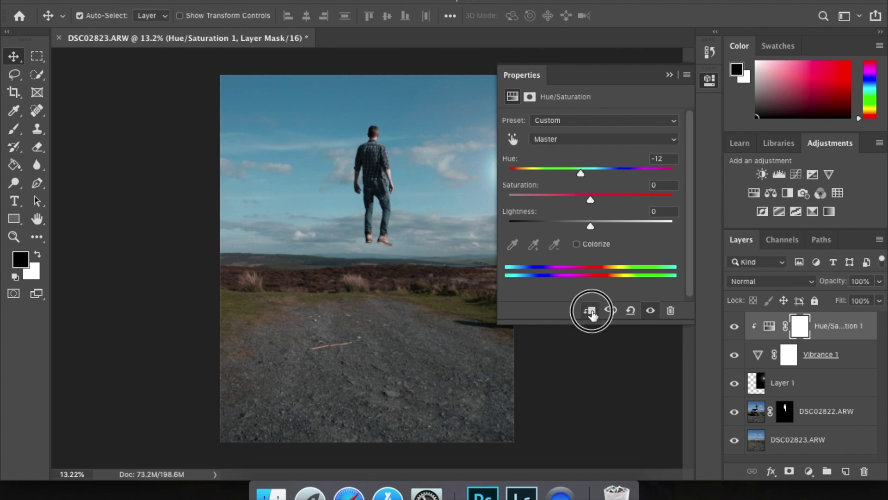
# Clip the Vibrance layer to the flare layer and set the Hue/Saturation layer's hue to -110 and saturation to -13
pyautogui.click(757, 361)
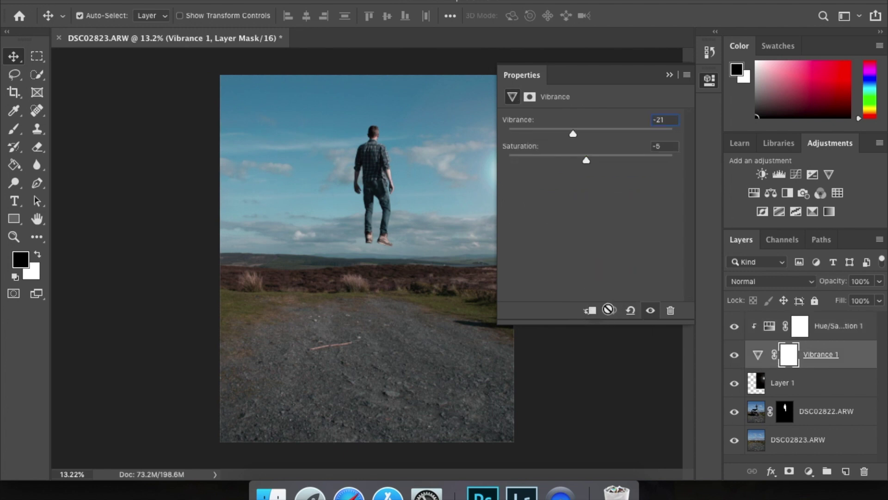
pyautogui.click(590, 310)
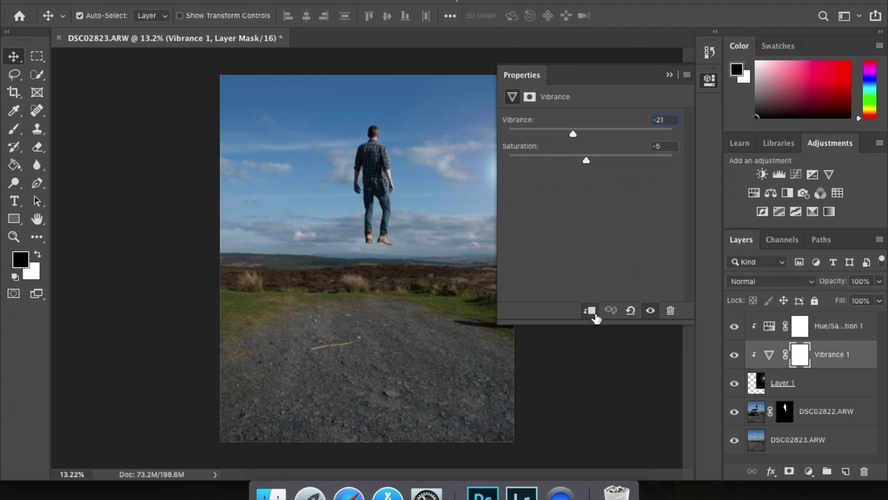
pyautogui.click(767, 328)
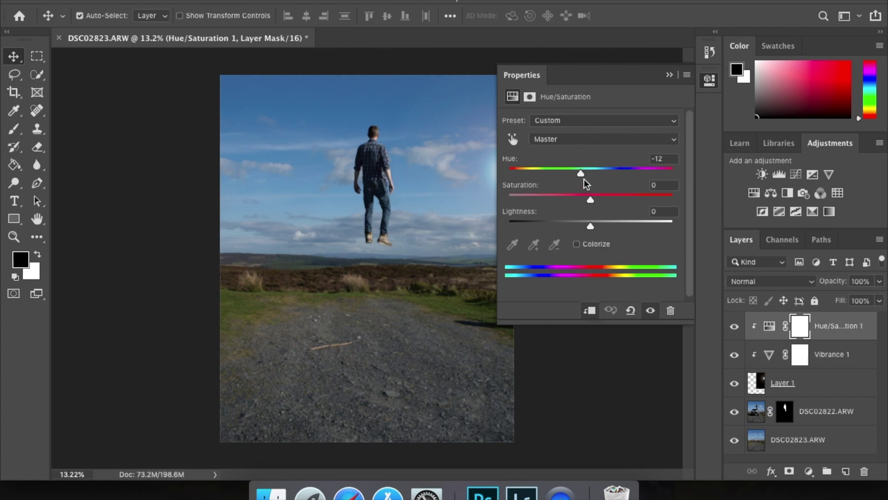
pyautogui.moveTo(580, 174); pyautogui.dragTo(531, 174)
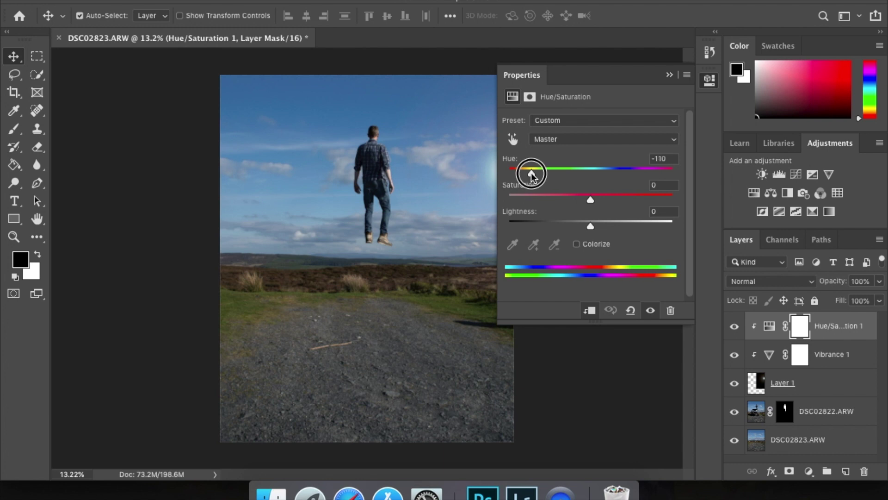
pyautogui.moveTo(589, 200); pyautogui.dragTo(581, 200)
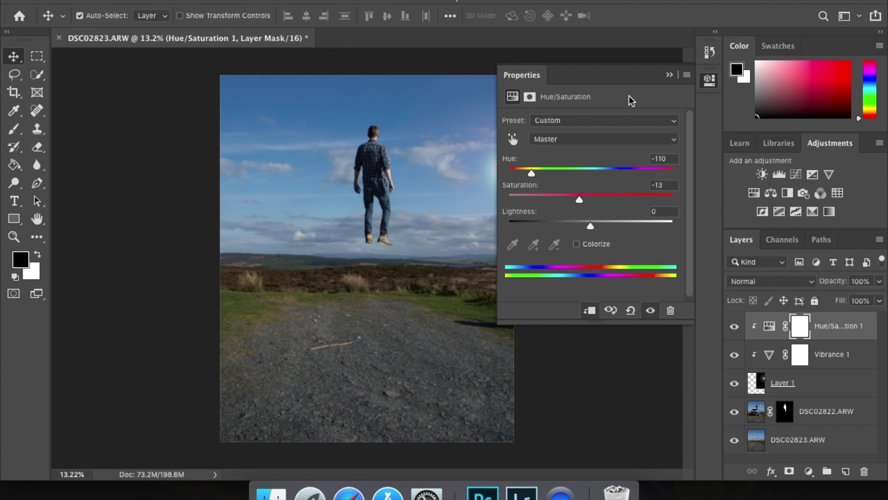
pyautogui.click(669, 75)
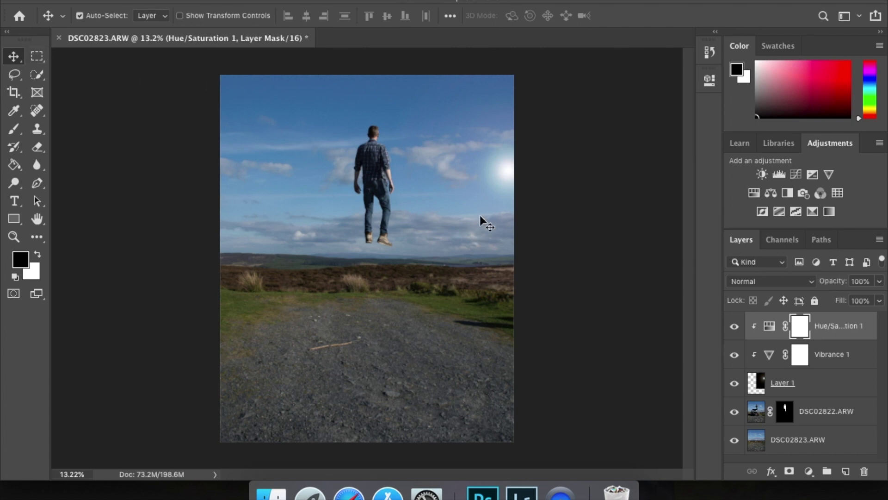
# Move the flare slightly lower and further off the photo's right edge, and merge all the layers into one
pyautogui.moveTo(505, 175); pyautogui.dragTo(517, 203)
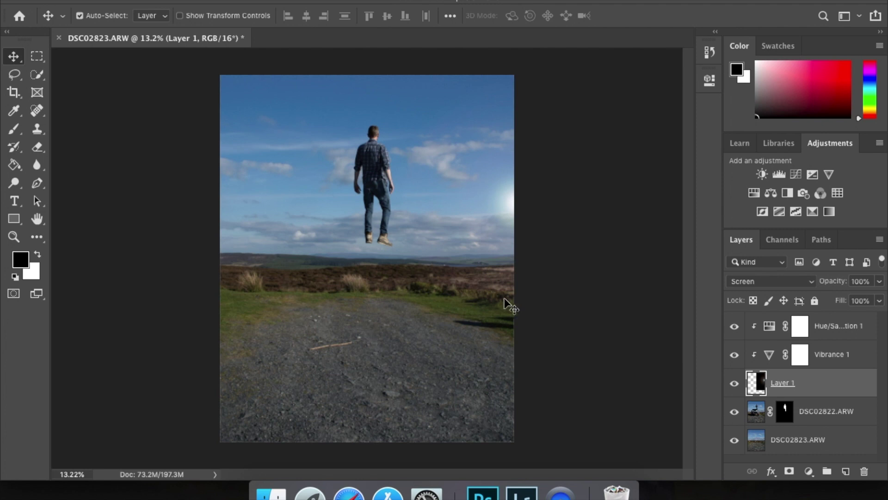
pyautogui.click(833, 328)
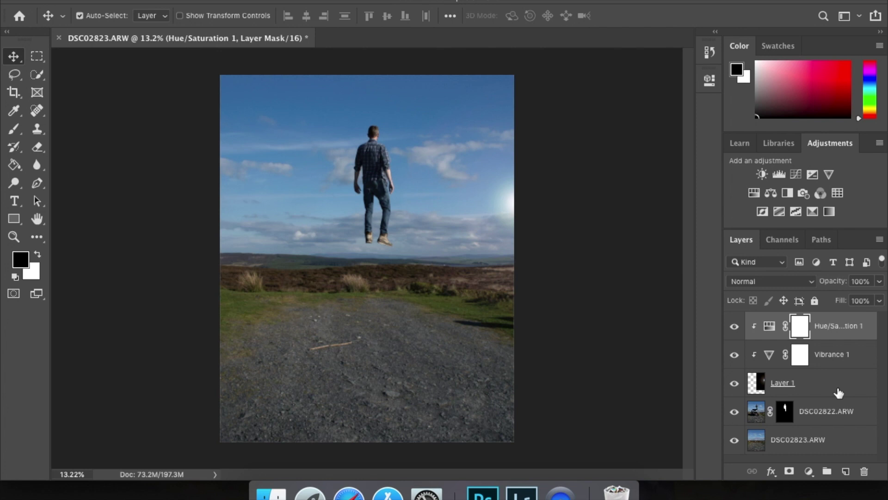
pyautogui.click(821, 446)
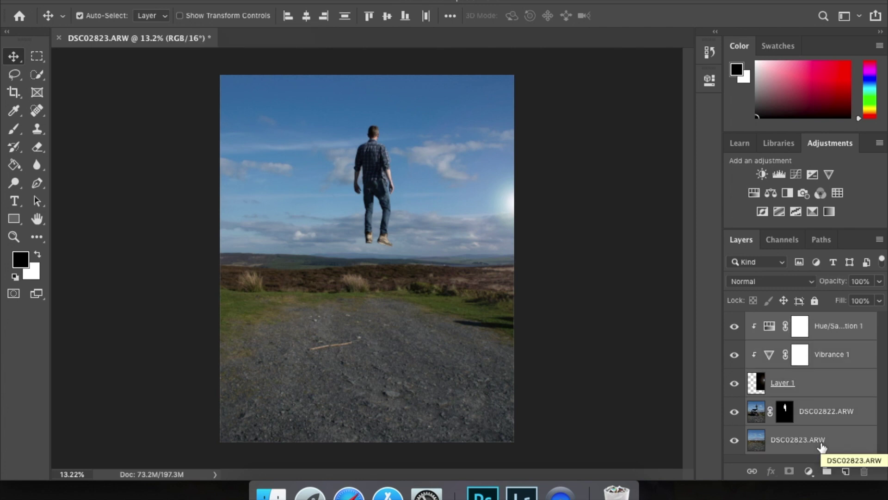
pyautogui.rightClick(822, 446)
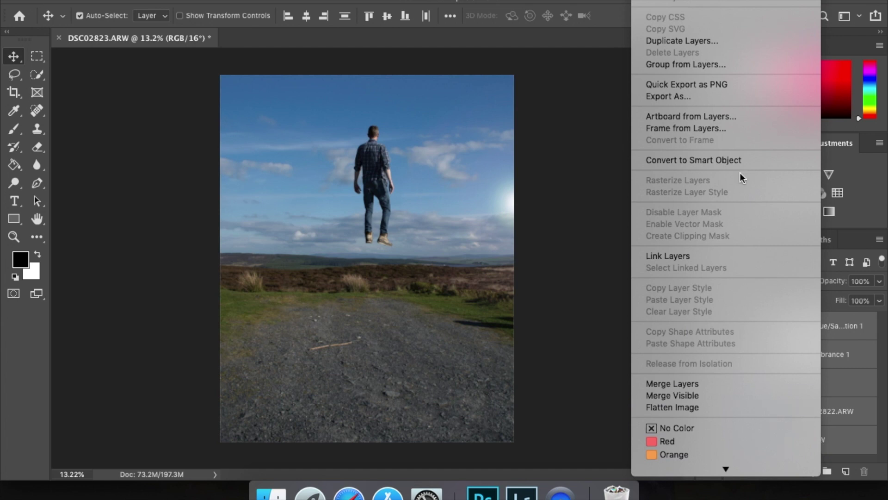
pyautogui.click(712, 383)
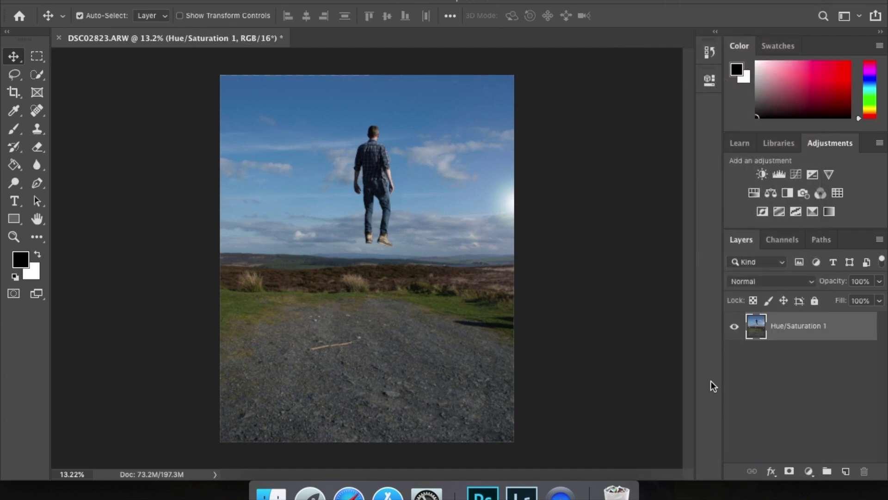
# Rename the merged layer "floaty" and save the document
pyautogui.doubleClick(811, 325)
pyautogui.write('floaty')
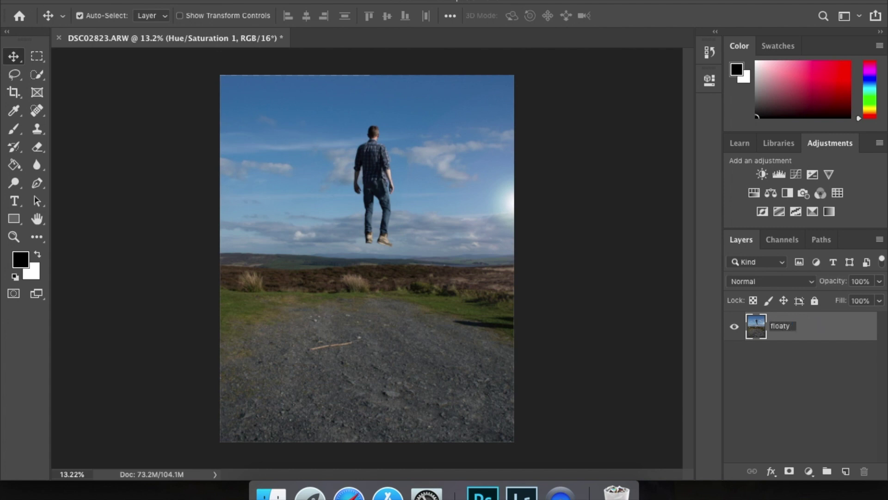
pyautogui.press('Return')
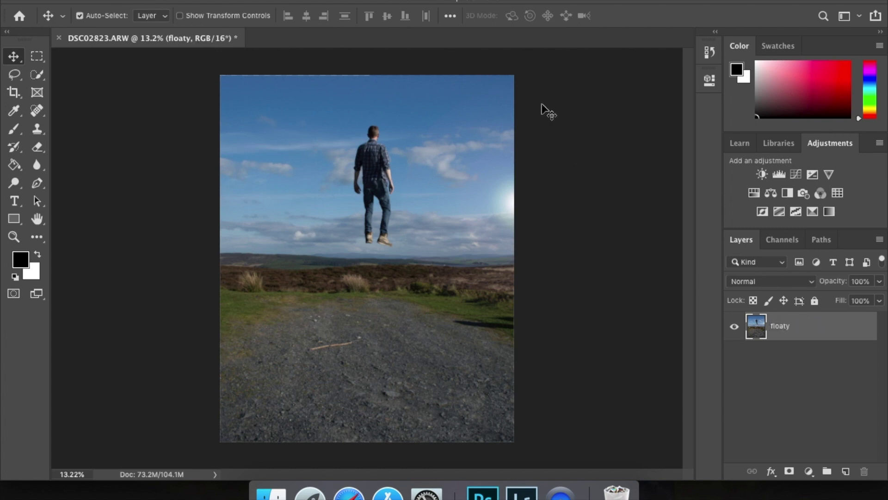
pyautogui.click(125, 0)
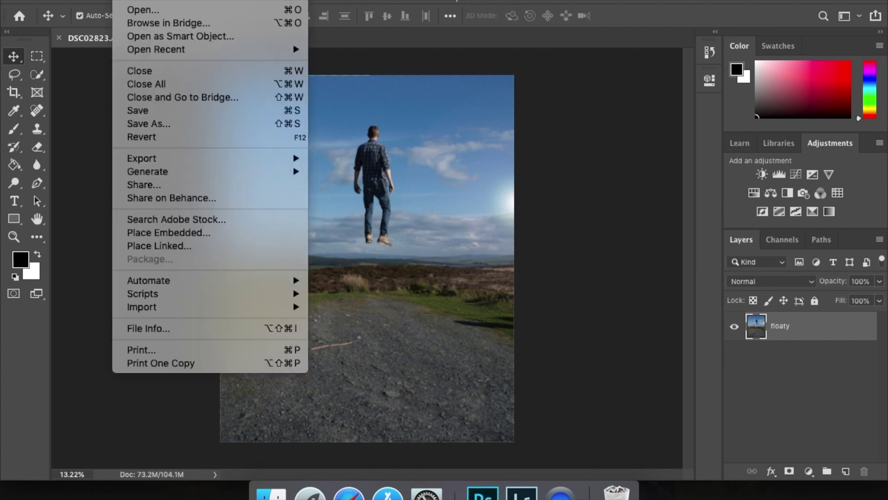
pyautogui.click(144, 112)
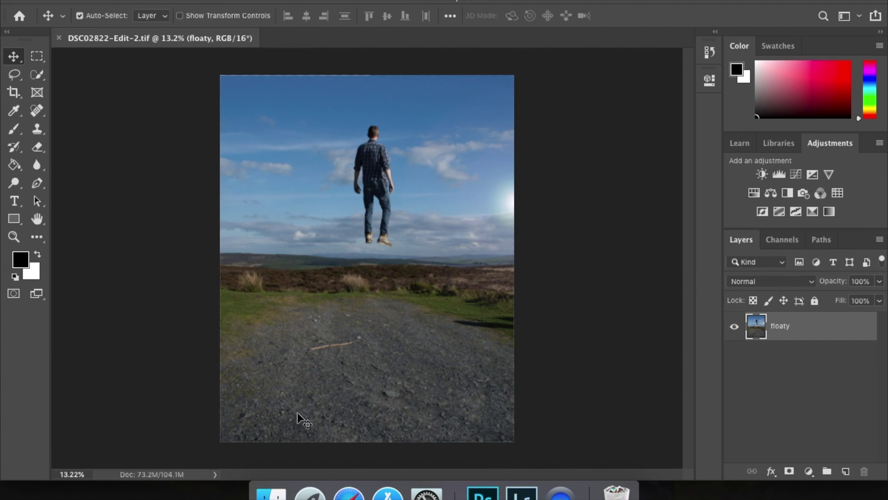
# Switch to Lightroom Classic and open the saved levitation composite in the Develop module
pyautogui.click(521, 493)
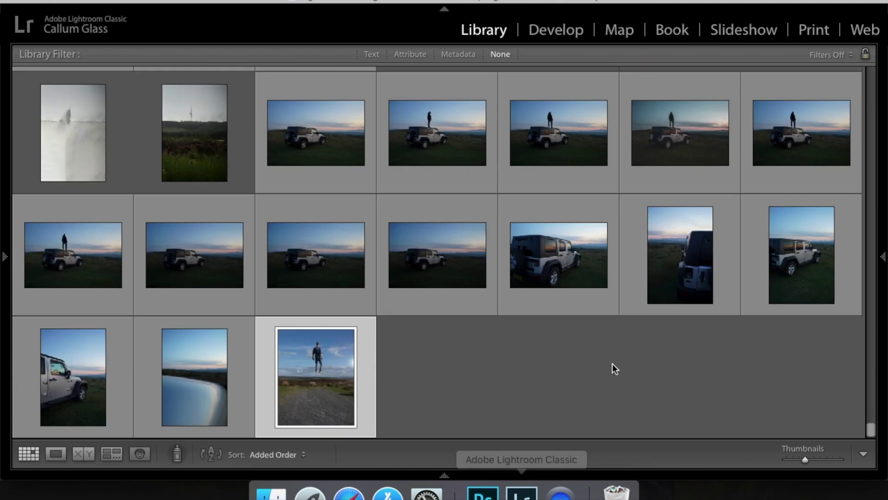
pyautogui.doubleClick(308, 384)
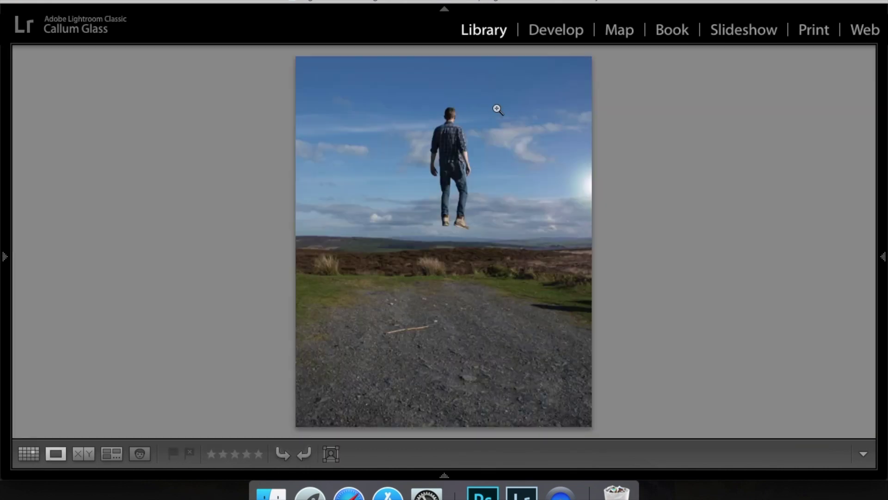
pyautogui.click(562, 30)
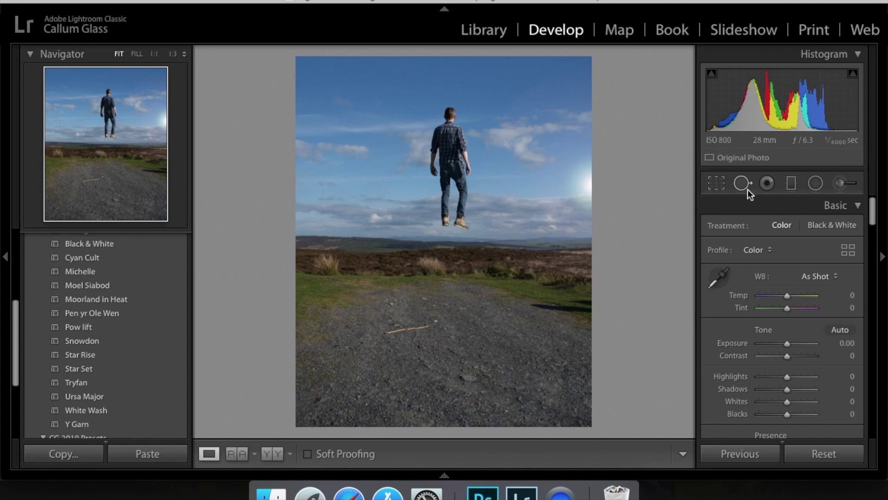
# Heal the dark shadow on the grass at the photo's right edge with a Spot Removal brush of size 79
pyautogui.click(743, 183)
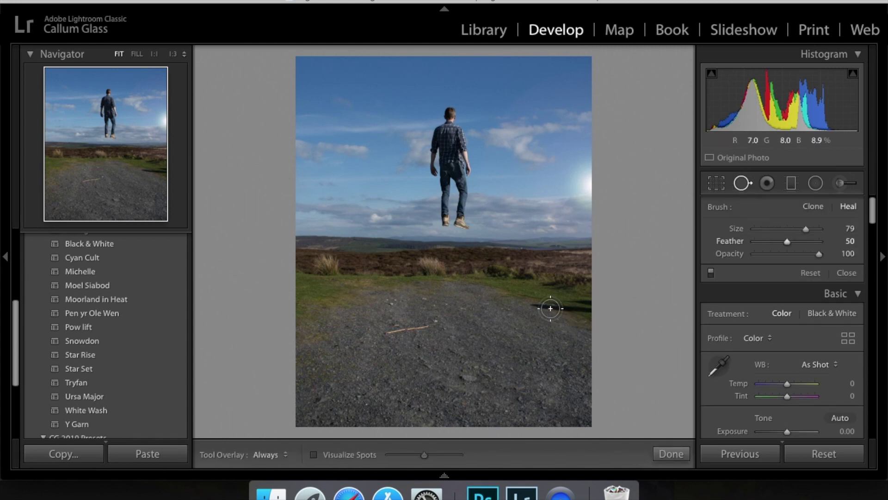
pyautogui.moveTo(539, 307)
pyautogui.mouseDown()
pyautogui.moveTo(589, 307)
pyautogui.moveTo(592, 317)
pyautogui.mouseUp()
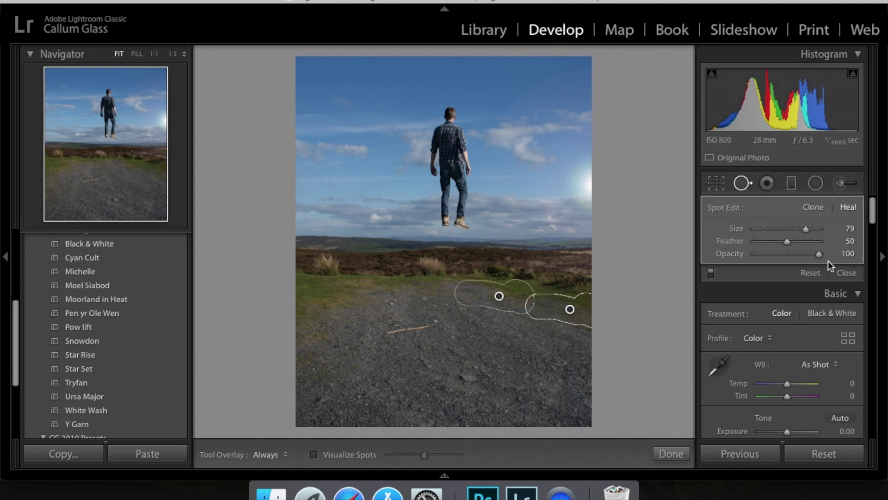
pyautogui.click(654, 321)
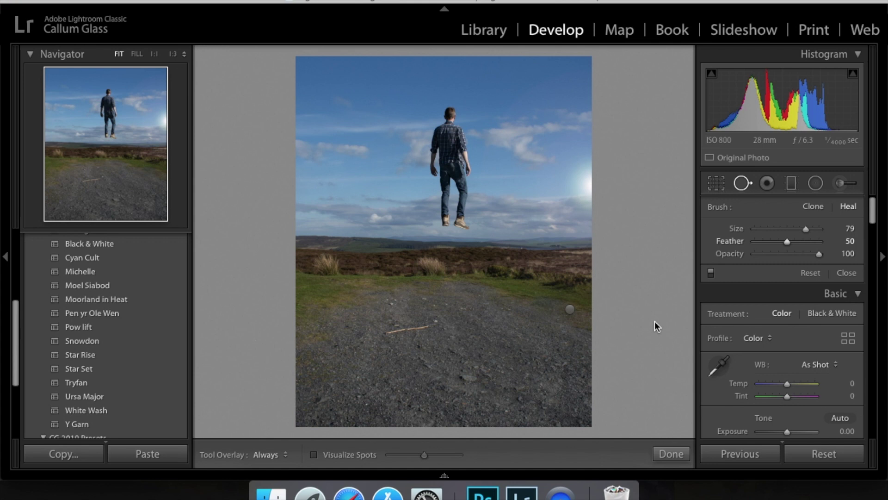
pyautogui.press('q')
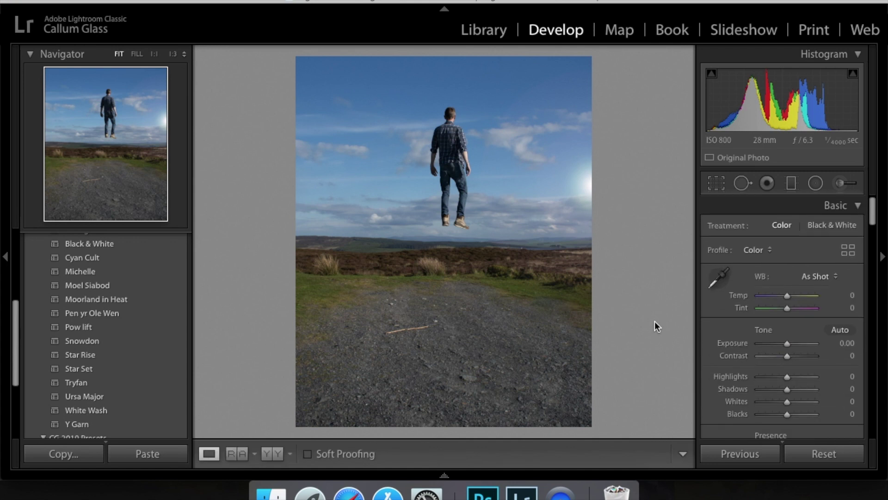
# Preview the develop presets on the photo and apply Smile from the CG 2019 Presets
pyautogui.scroll(-8, 733, 361)
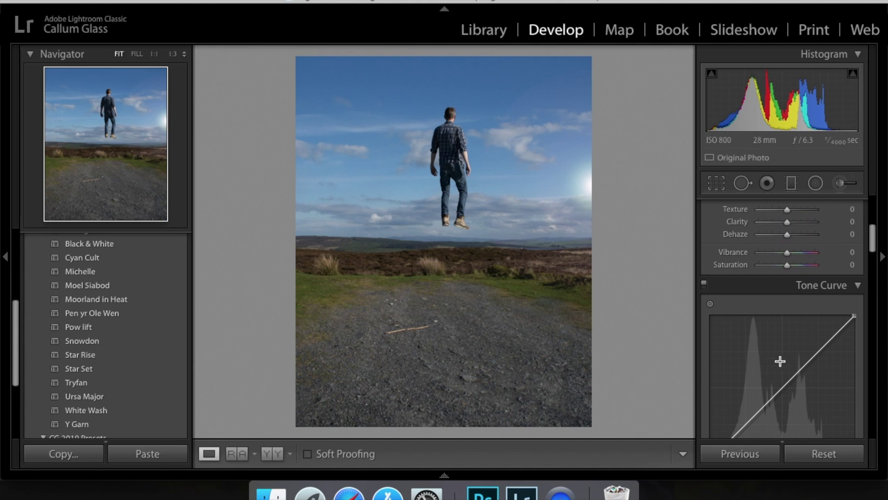
pyautogui.scroll(-5, 781, 361)
pyautogui.scroll(12, 784, 226)
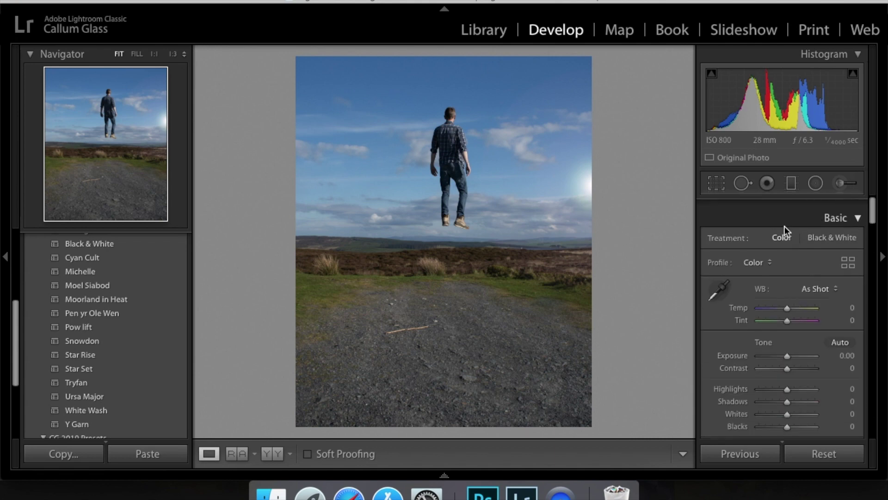
pyautogui.scroll(3, 115, 354)
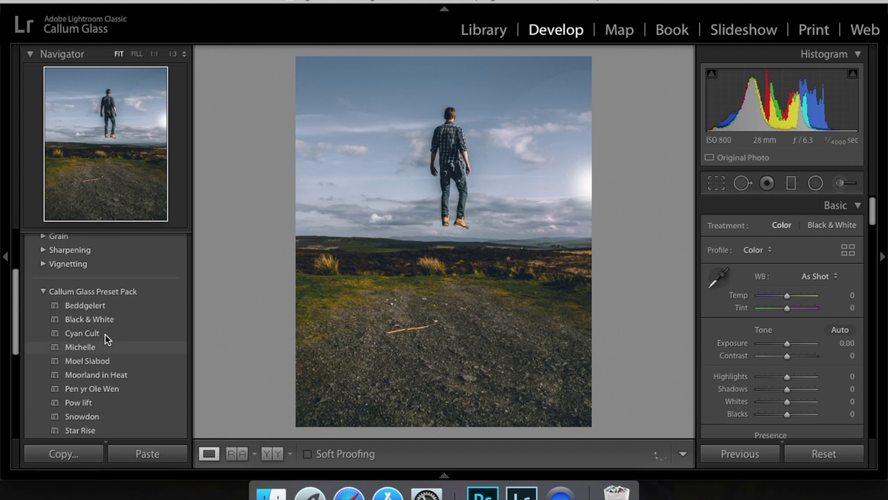
pyautogui.scroll(-2, 105, 334)
pyautogui.scroll(-2, 104, 333)
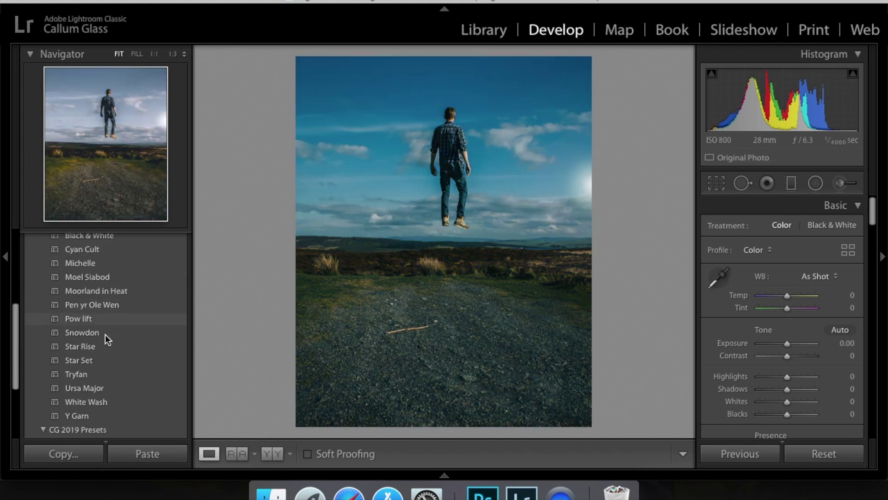
pyautogui.scroll(-3, 134, 391)
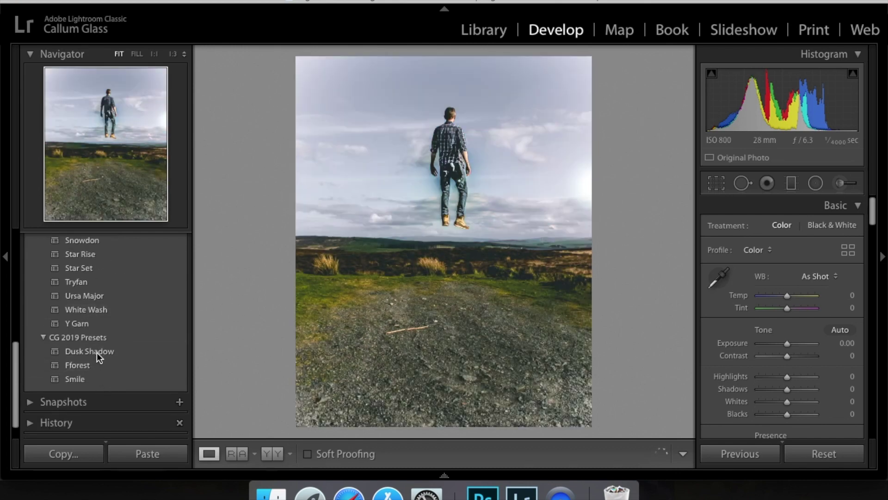
pyautogui.click(97, 352)
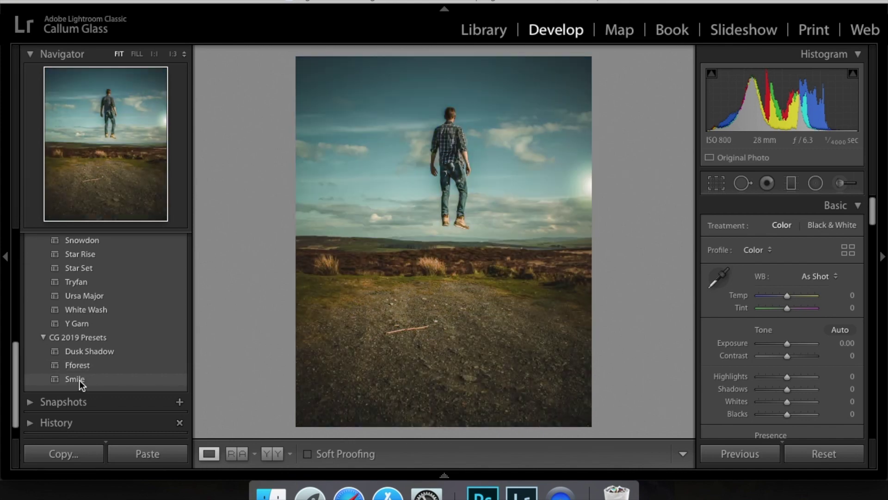
pyautogui.click(80, 378)
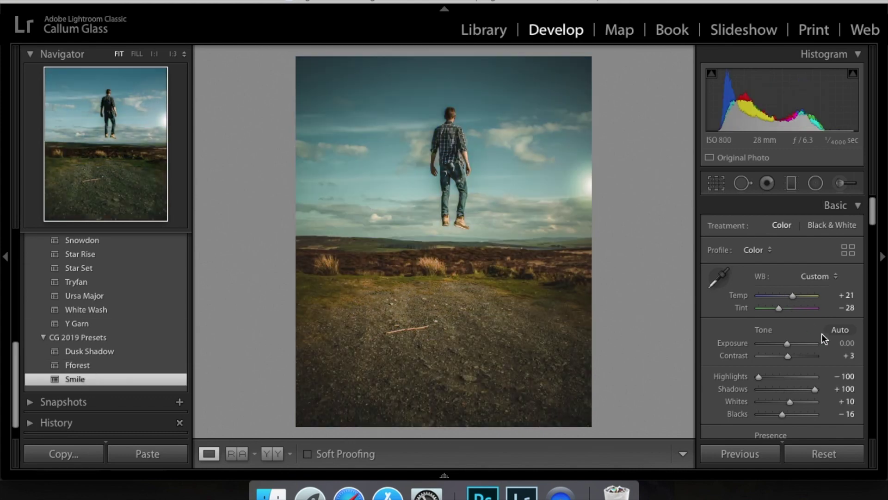
# Set the photo's Temp to +5, Highlights to -59, Contrast to 0, Whites to +28 and Blacks to +8
pyautogui.moveTo(793, 296); pyautogui.dragTo(789, 301)
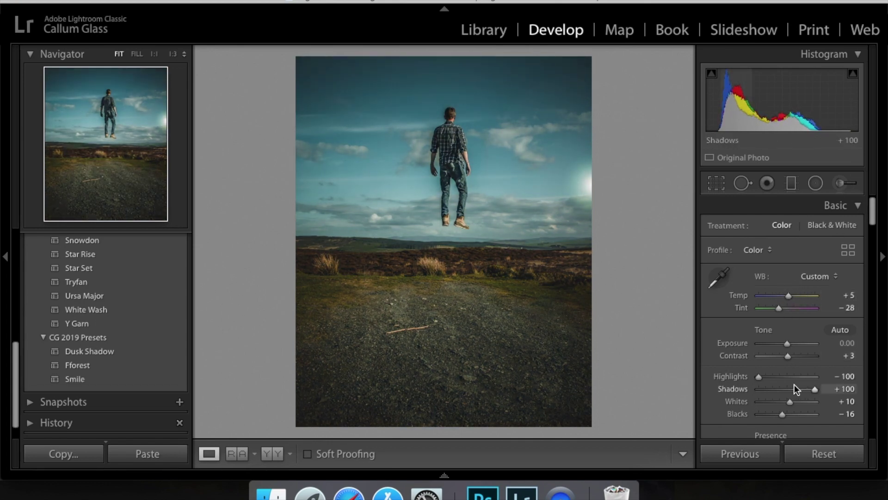
pyautogui.click(769, 376)
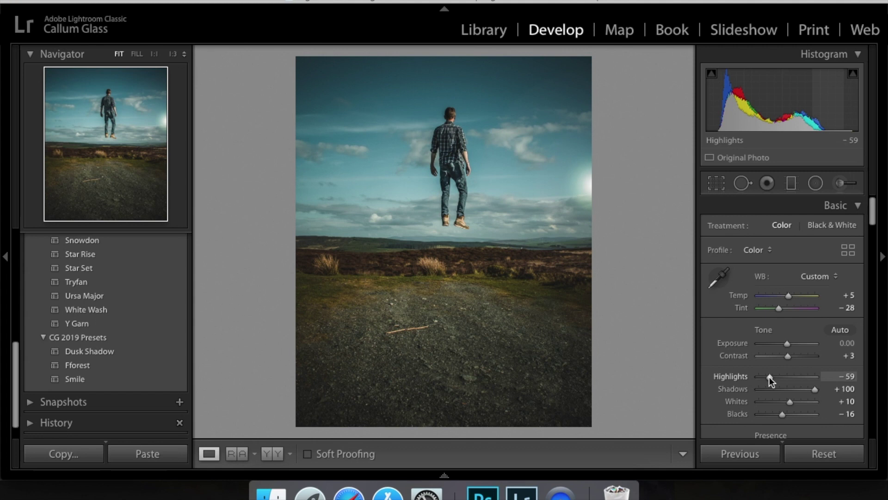
pyautogui.doubleClick(735, 356)
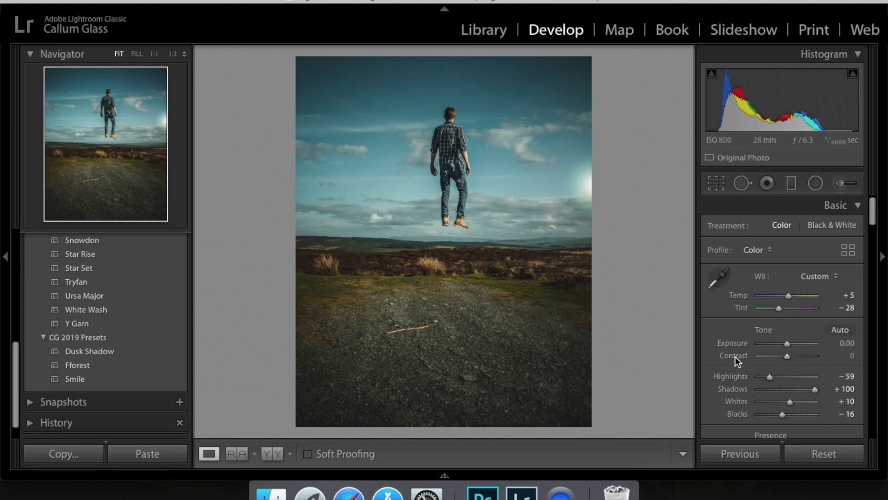
pyautogui.moveTo(782, 414); pyautogui.dragTo(795, 402)
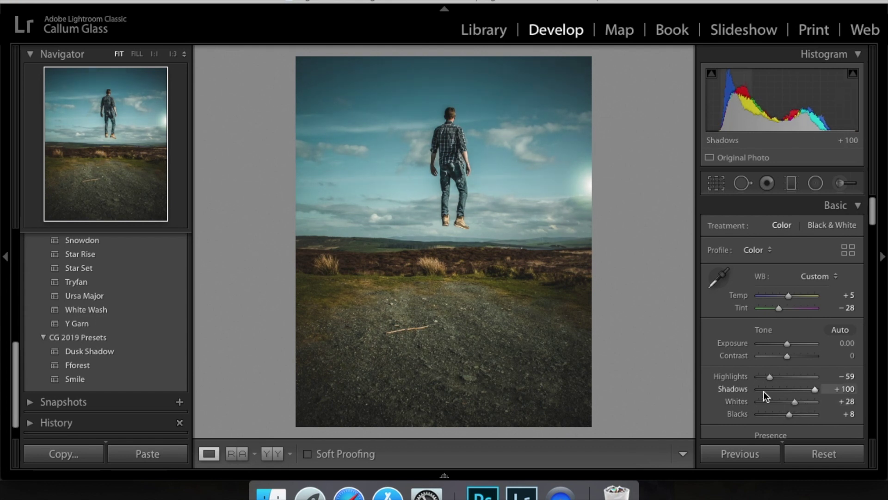
pyautogui.scroll(-10, 764, 391)
pyautogui.scroll(10, 764, 392)
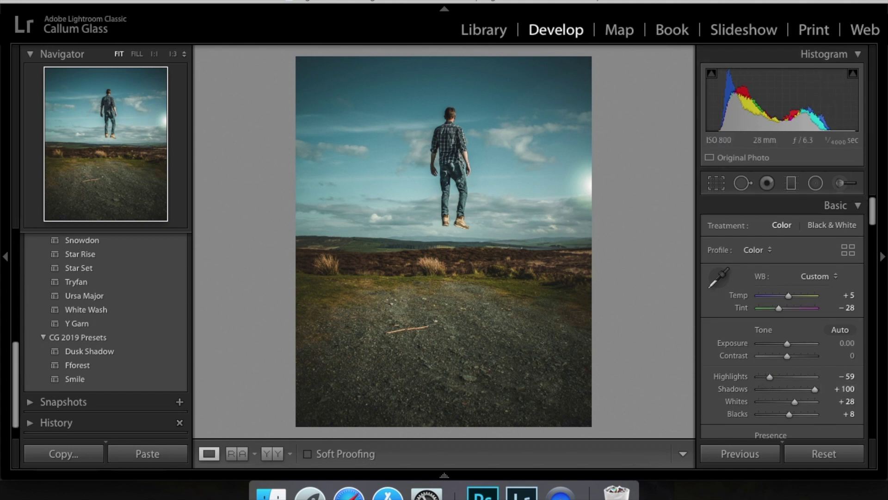
# Export the finished photo as a JPG to the AUG - 19 folder on the hard drive
pyautogui.click(142, 2)
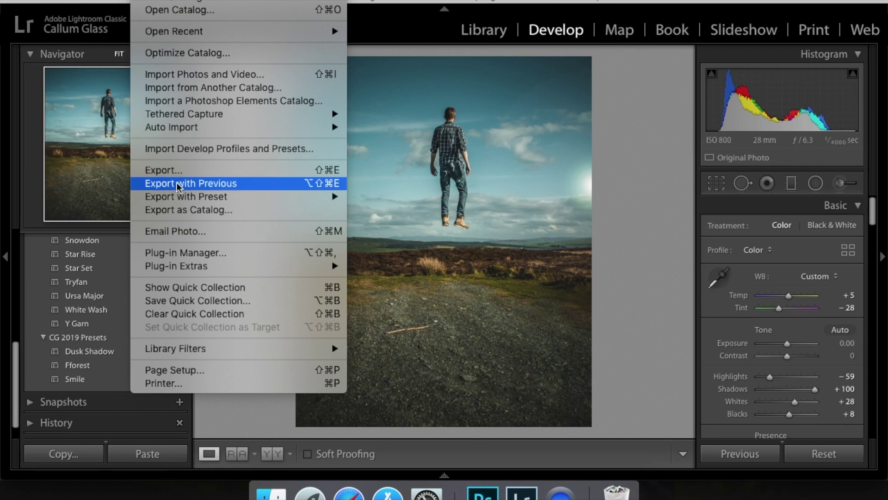
pyautogui.click(289, 170)
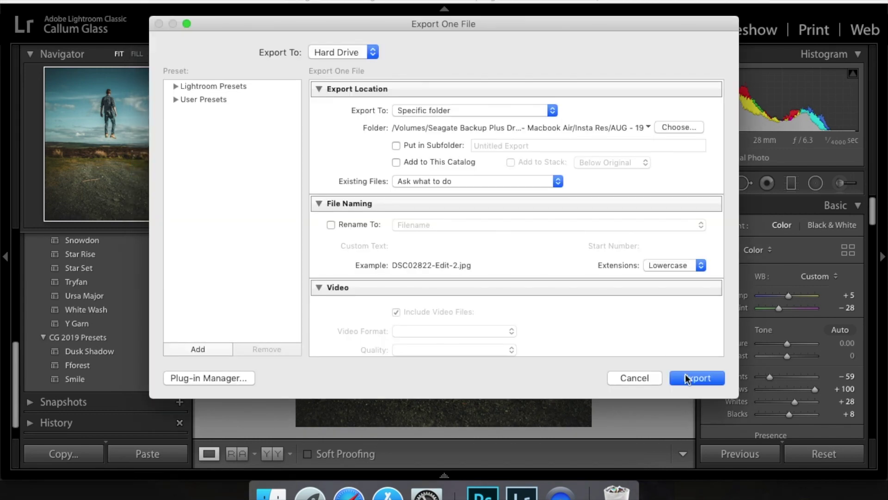
pyautogui.click(686, 379)
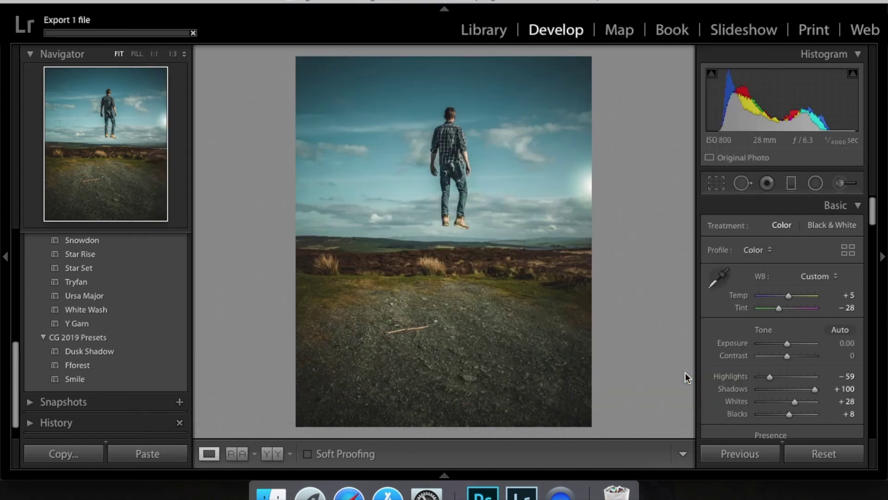